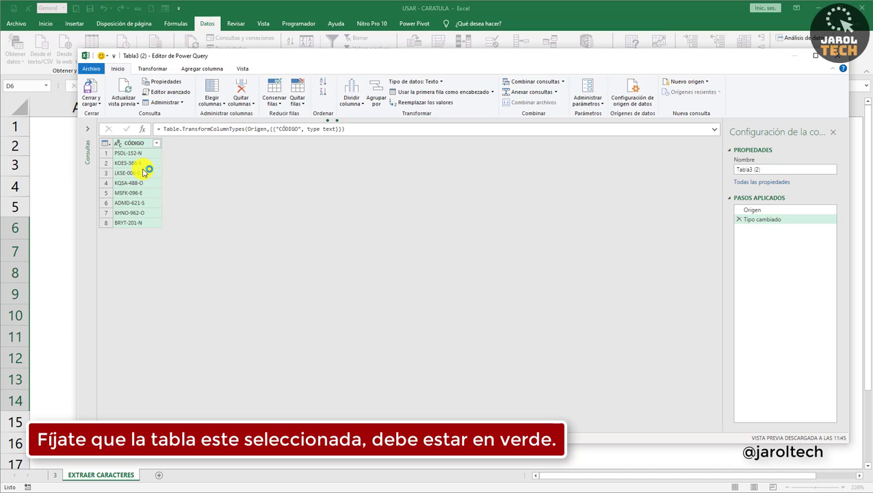
Add a column extracting the first 4 characters of the CÓDIGO column.
left_click(206, 69)
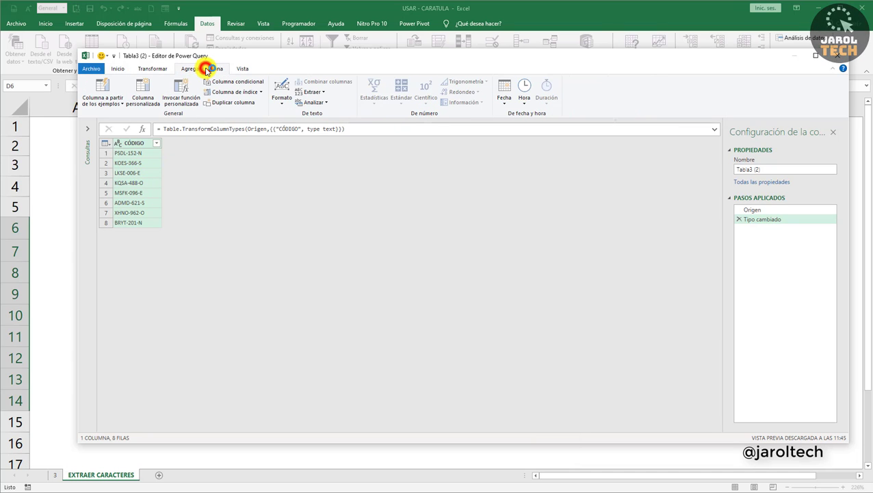
left_click(314, 93)
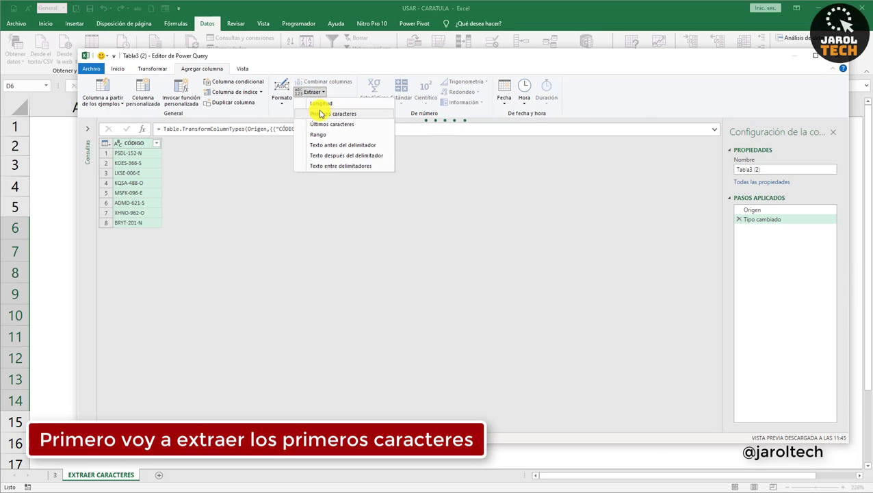
left_click(320, 114)
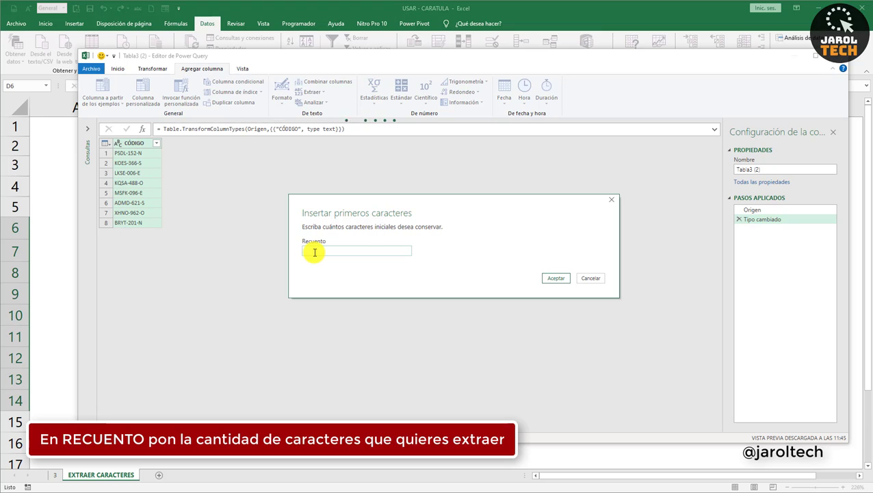
left_click(555, 283)
left_click(138, 145)
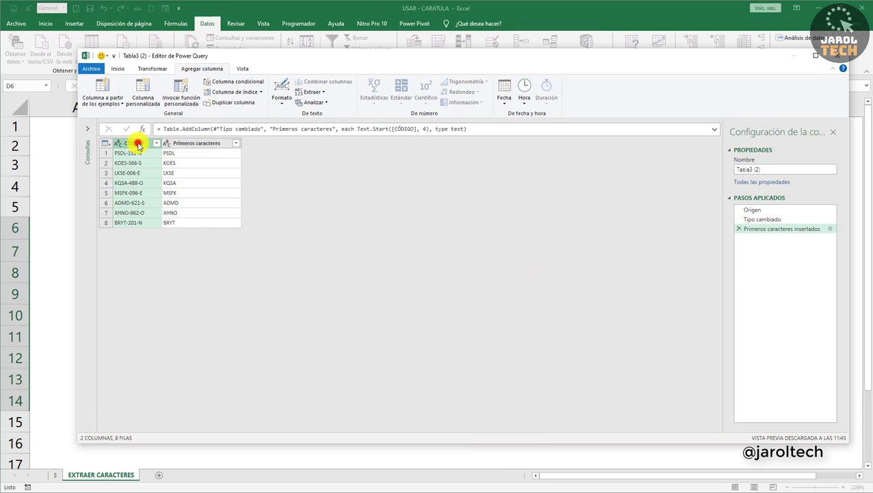
left_click(193, 144)
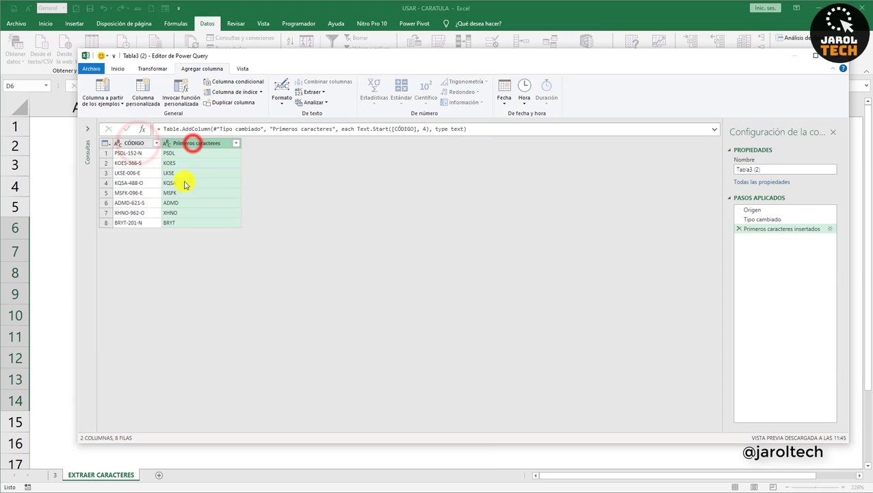
Add a column extracting the last 1 character of the CÓDIGO column.
left_click(134, 144)
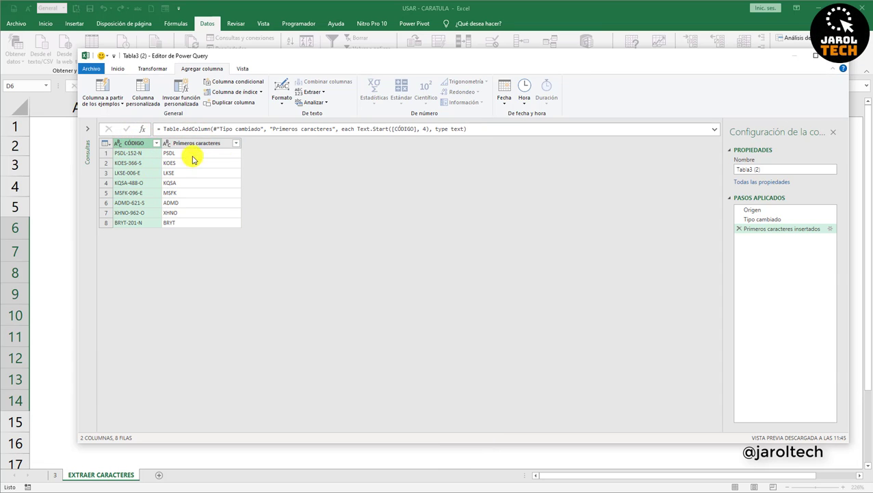
left_click(313, 96)
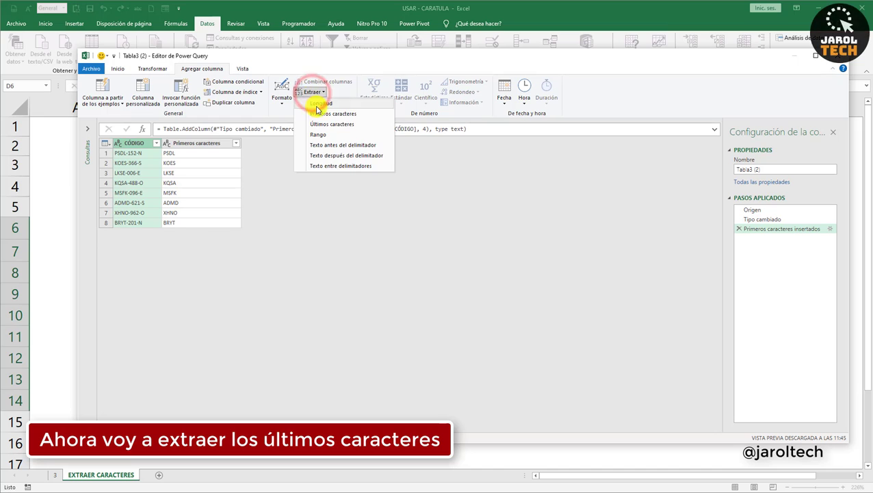
left_click(324, 124)
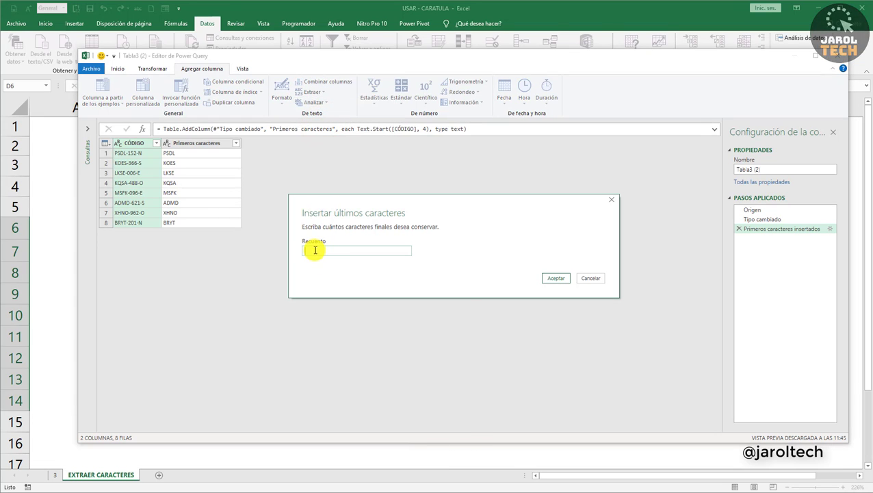
type("1")
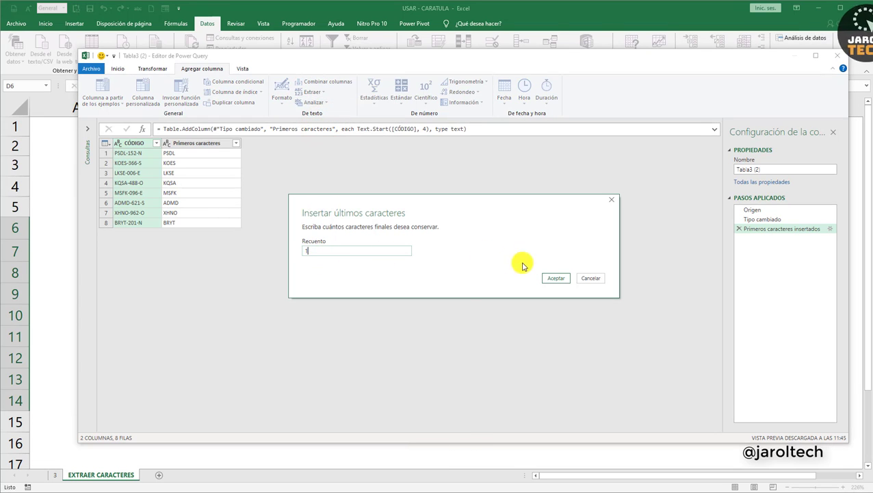
left_click(554, 278)
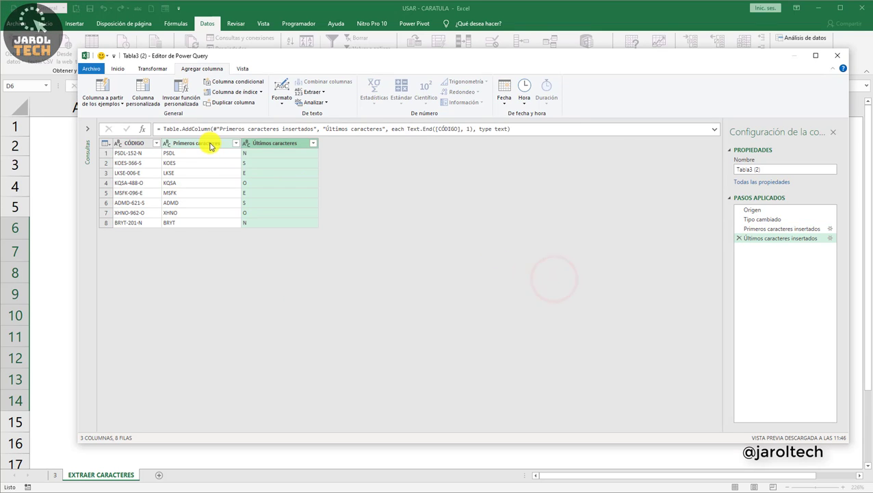
left_click(210, 144)
left_click(265, 144)
left_click(133, 143)
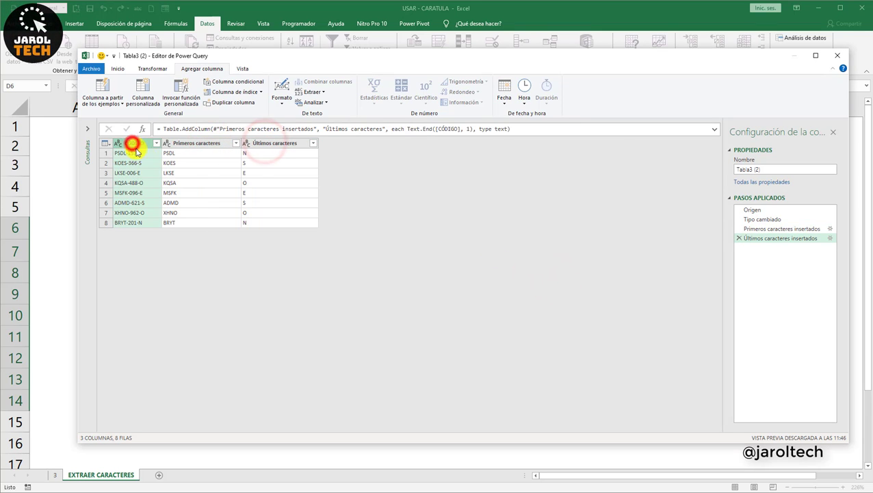
Close and load the query to a worksheet, enlarge the sheet to 220% zoom, and dismiss the queries and connections list.
left_click(118, 69)
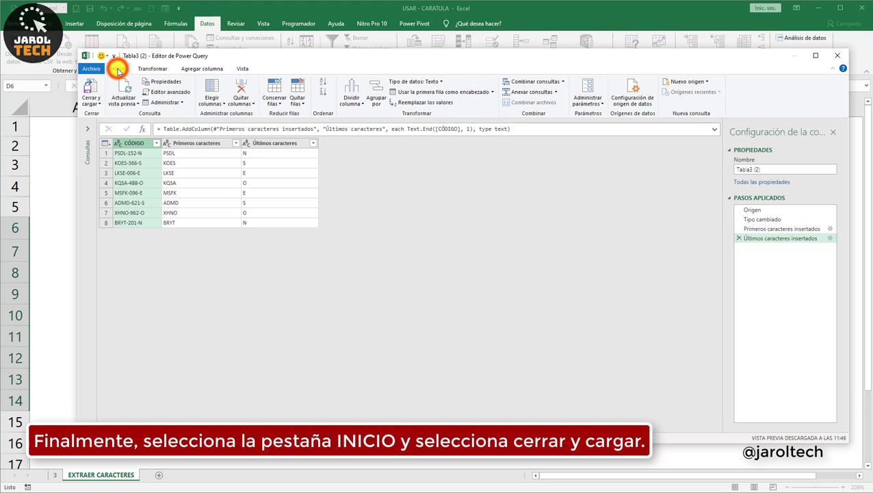
left_click(95, 102)
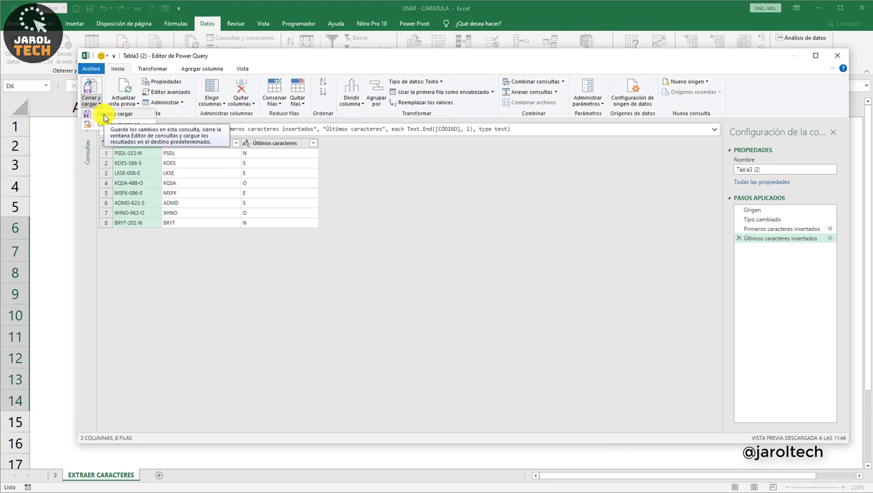
left_click(102, 115)
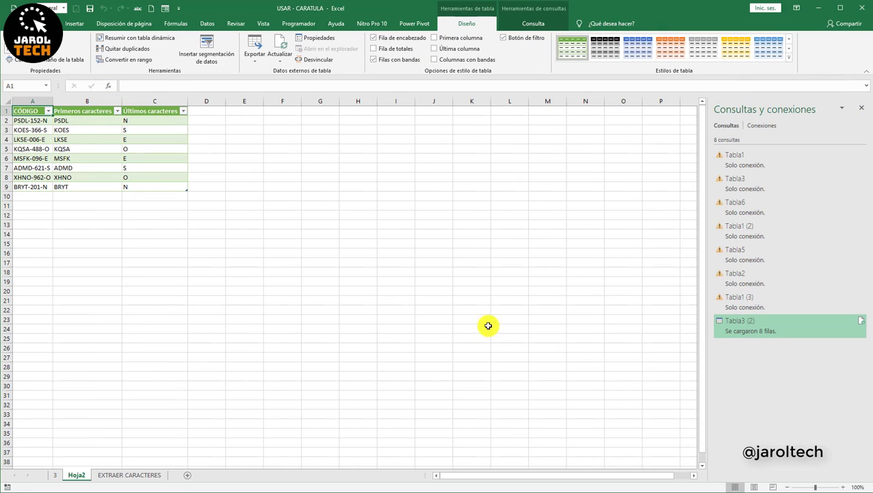
left_click_drag(818, 487, 824, 487)
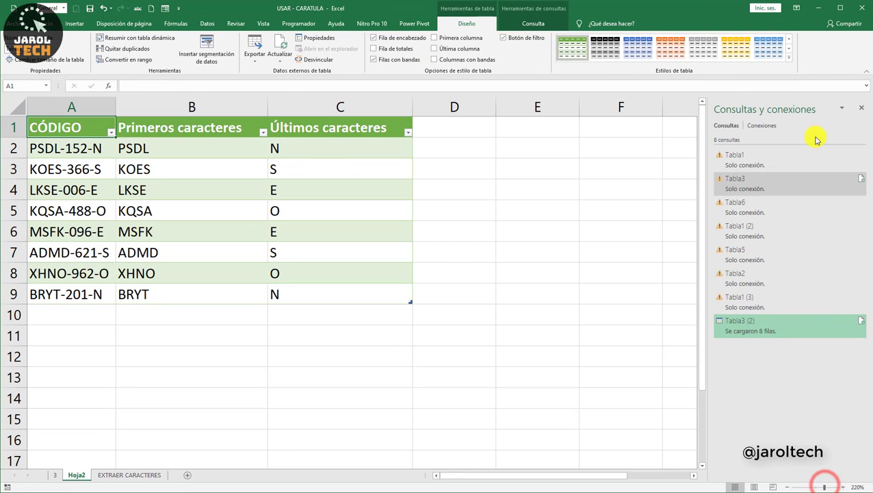
left_click(860, 107)
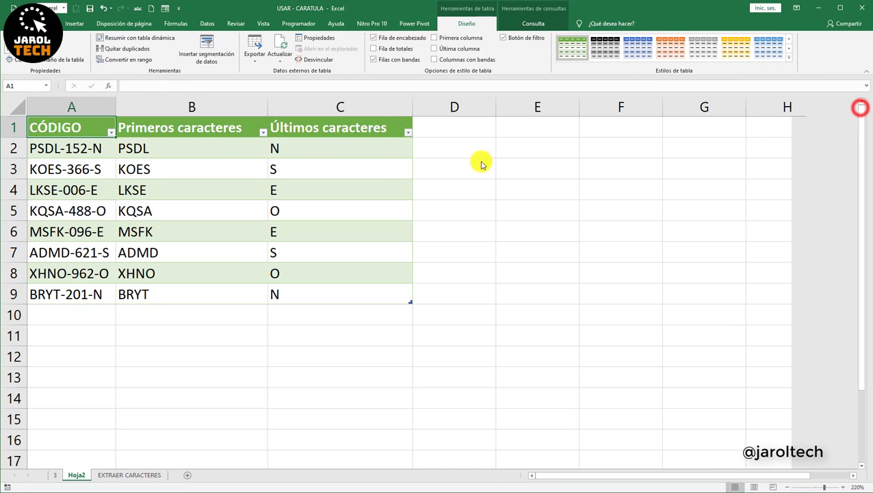
Examine the loaded table, comparing the first-characters and last-characters columns with the original codes.
left_click(91, 129)
key("ctrl+a")
left_click(174, 133)
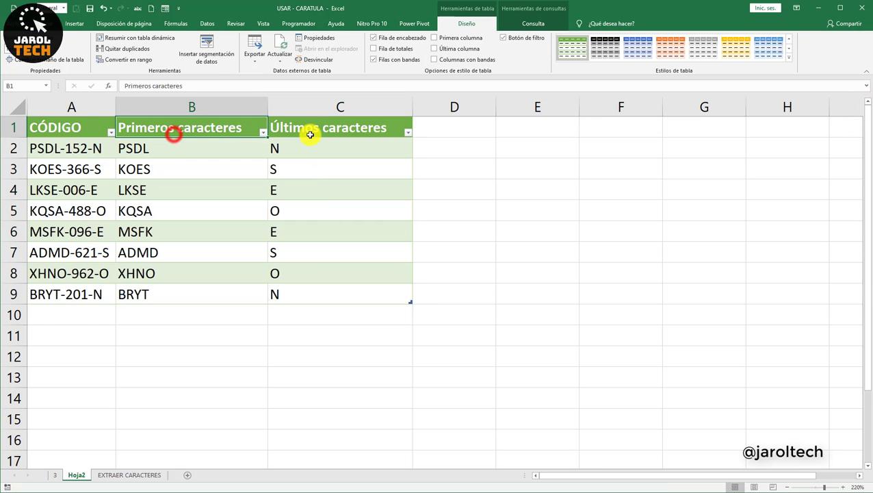
left_click(311, 132)
left_click(200, 152)
left_click(335, 147)
left_click(210, 162)
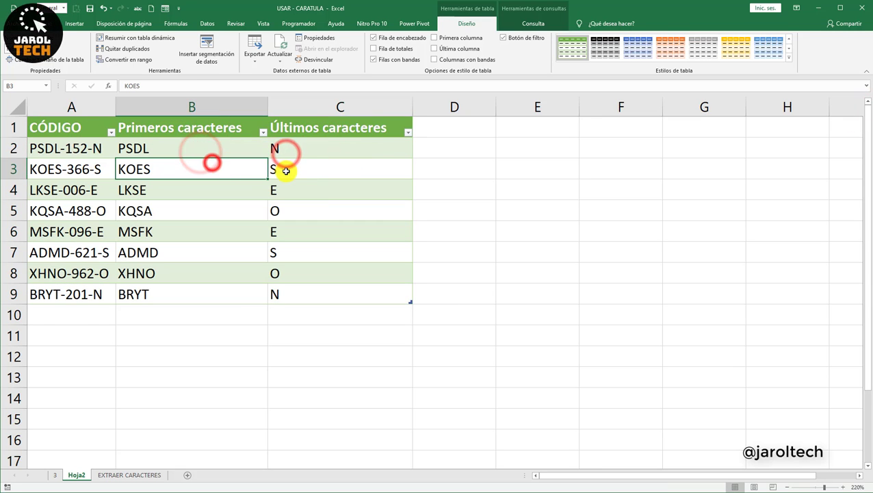
left_click(285, 171)
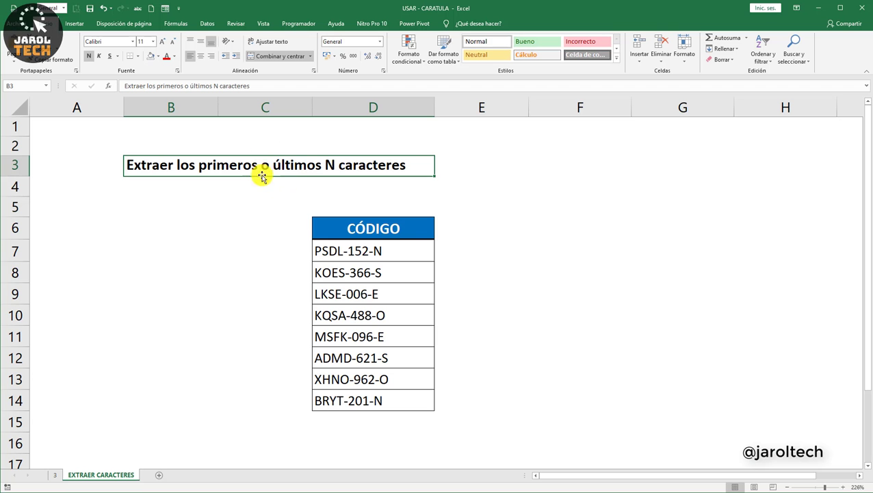
Add the CÓDIGO range D6:D14 on the EXTRAER CARACTERES sheet to the Power Pivot data model as a table with headers.
left_click_drag(329, 231, 345, 398)
left_click(374, 229)
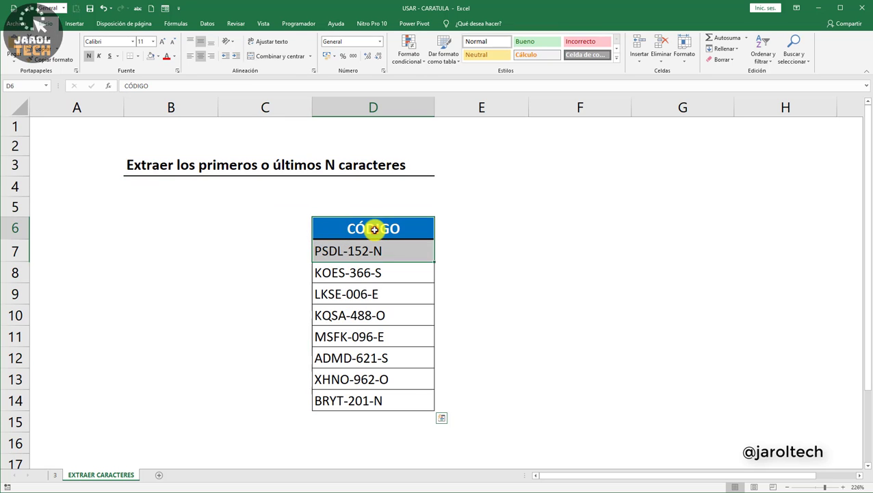
left_click(376, 293)
left_click(380, 336)
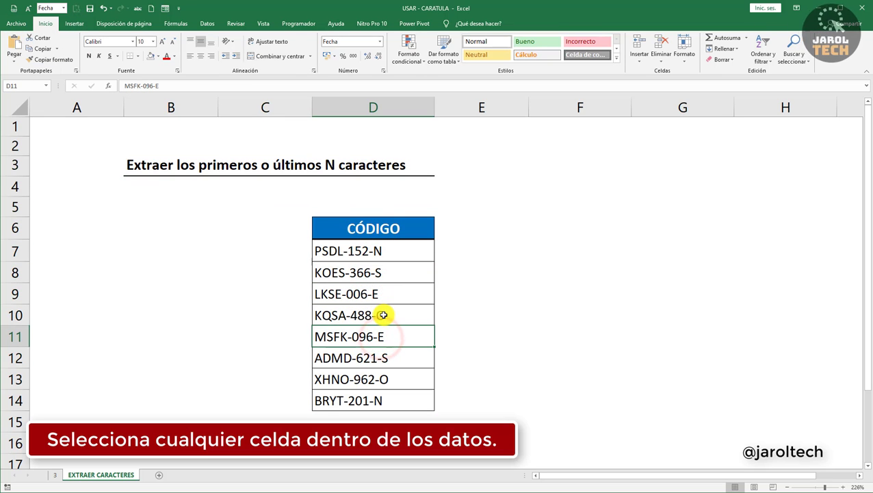
left_click(413, 24)
left_click(135, 53)
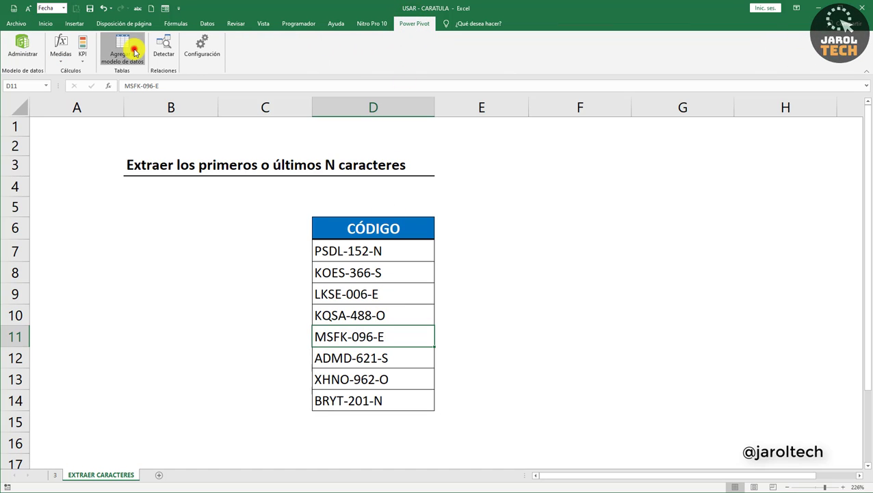
left_click_drag(445, 153, 446, 218)
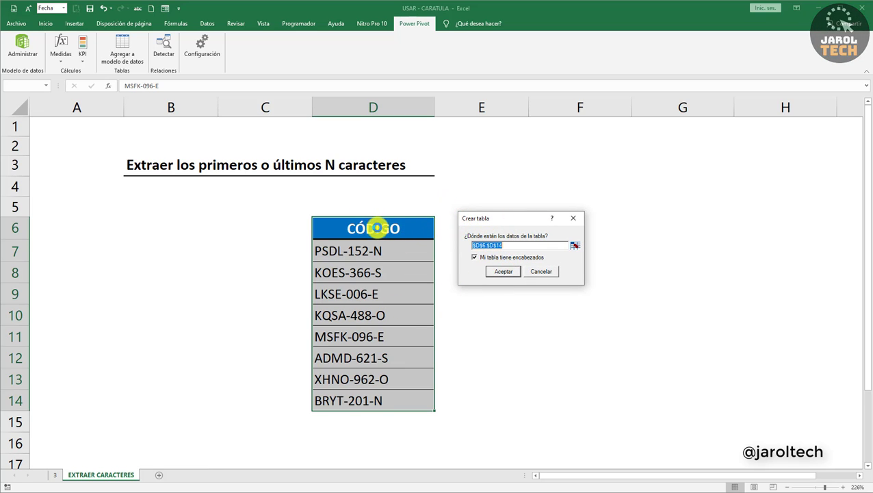
left_click(500, 273)
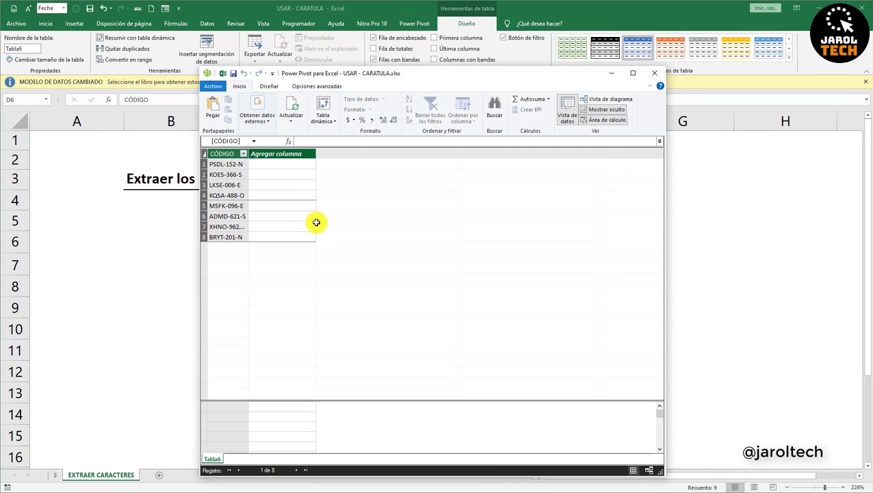
Insert a new calculated column beside the CÓDIGO column in the data model table.
left_click(231, 155)
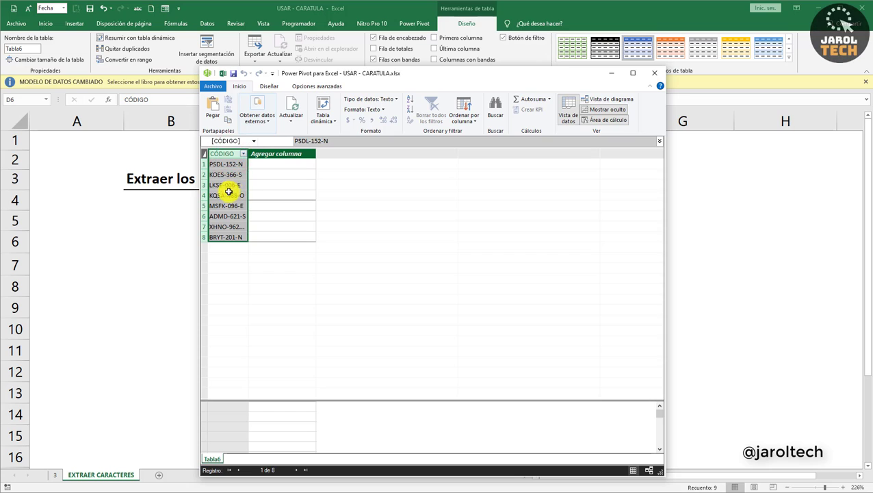
left_click(272, 154)
right_click(272, 154)
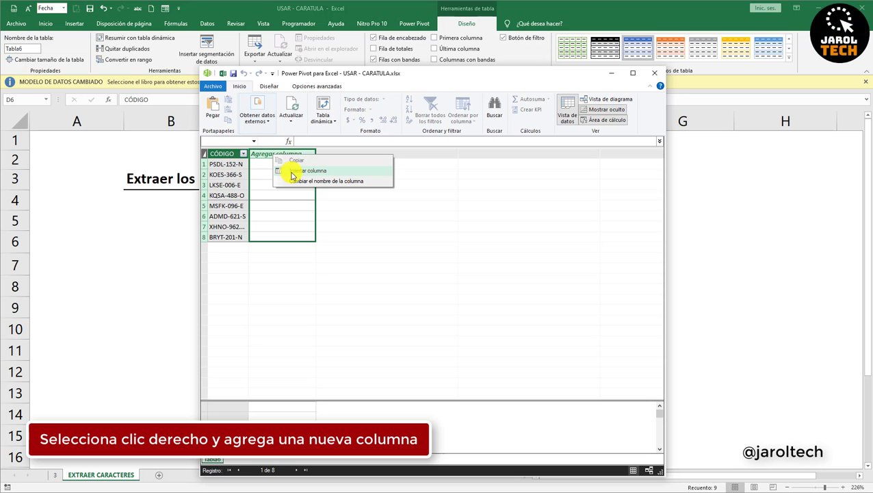
left_click(290, 171)
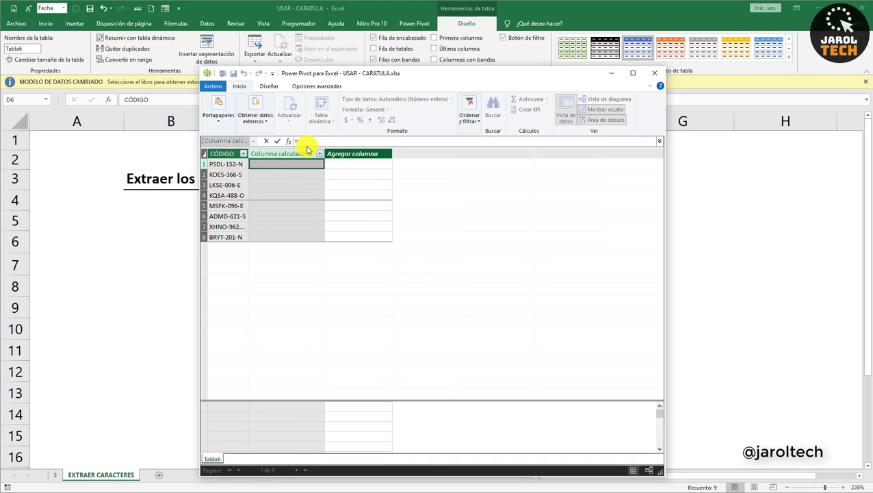
Enter the formula =LEFT(Tabla6[CÓDIGO];4) for the new calculated column.
left_click(307, 142)
type("=")
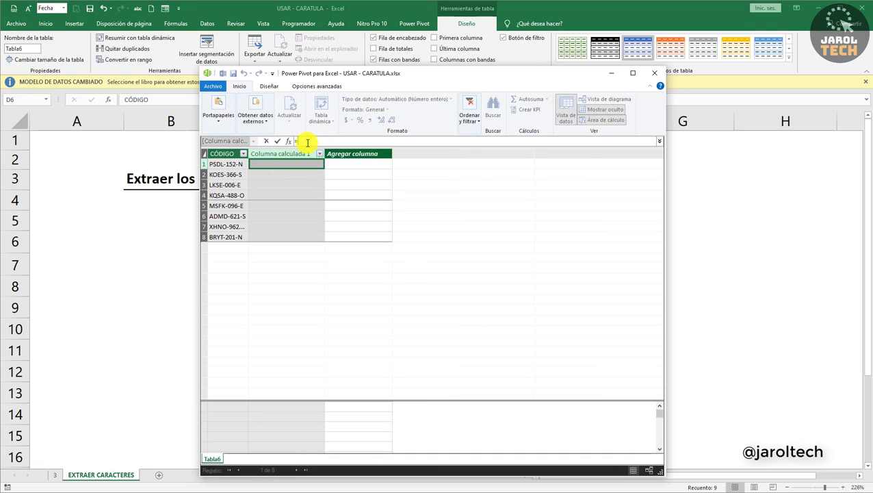
type("LEFT")
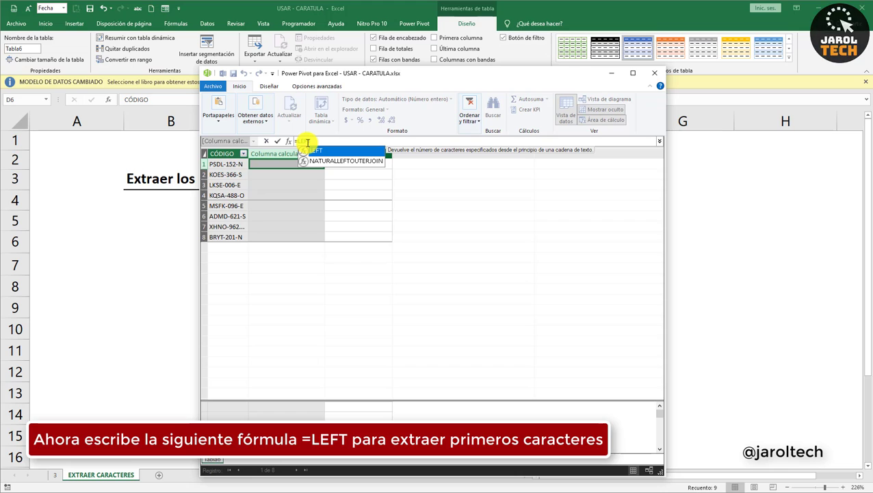
type("(")
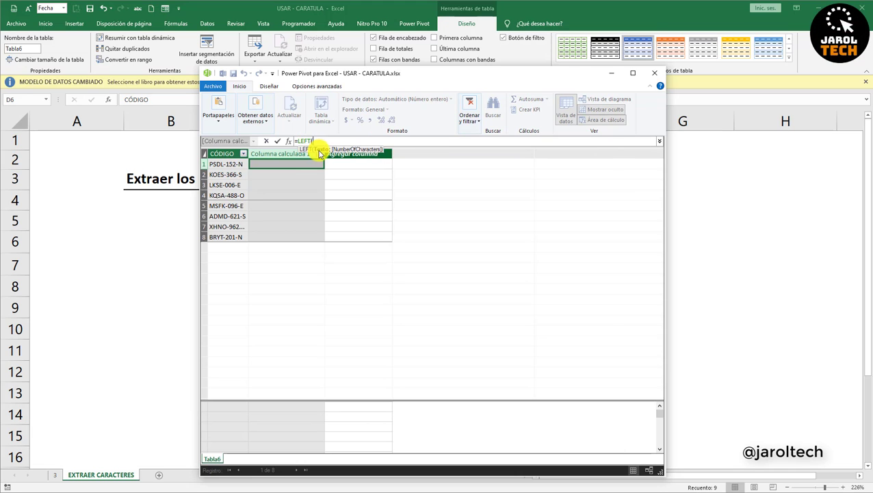
left_click(228, 154)
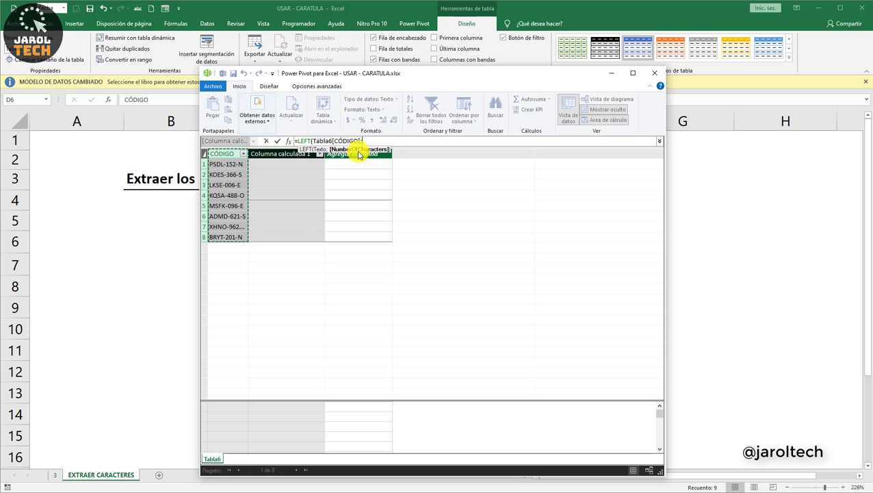
type(";4")
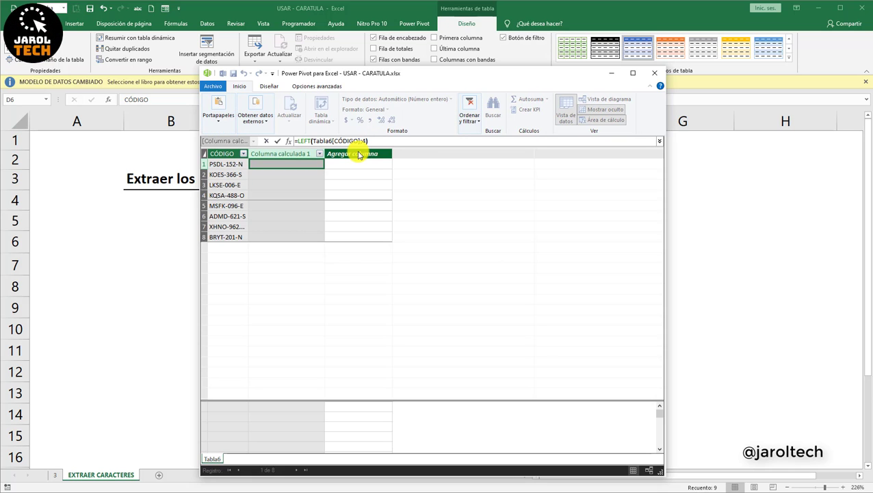
key("Return")
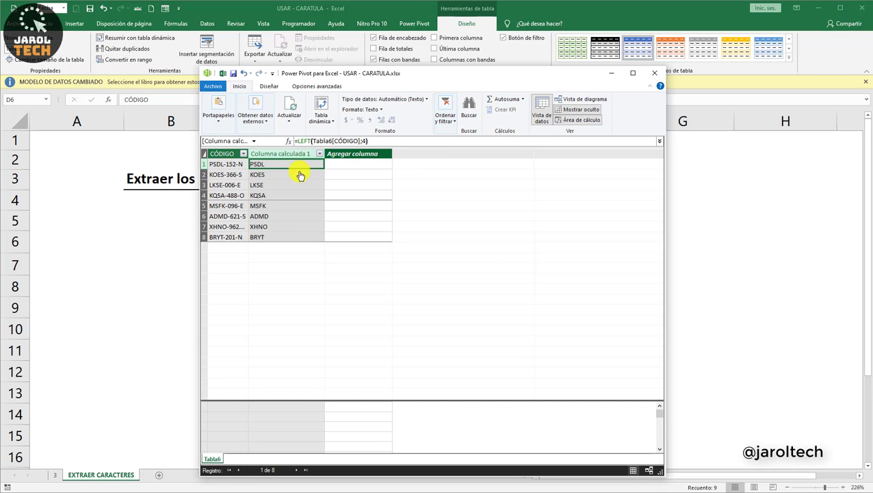
Check the extracted characters against the original codes in the first four rows.
left_click(234, 165)
left_click(271, 164)
left_click(238, 173)
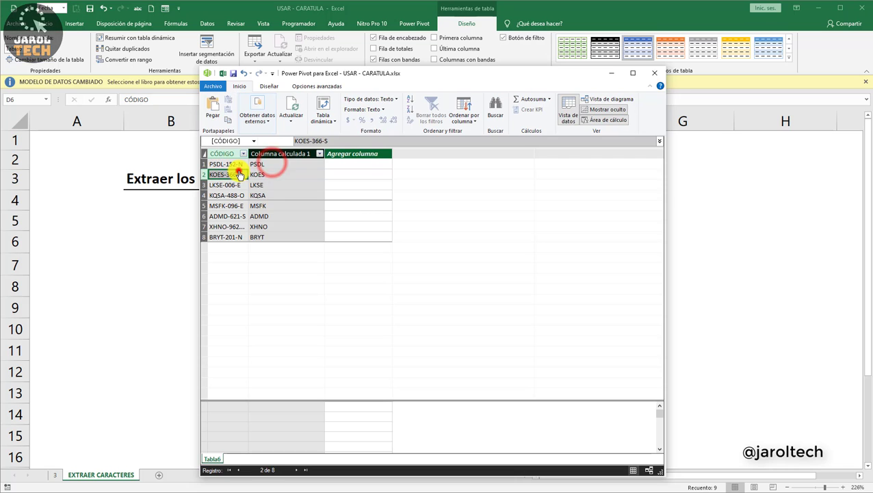
left_click(269, 174)
left_click(268, 184)
left_click(272, 194)
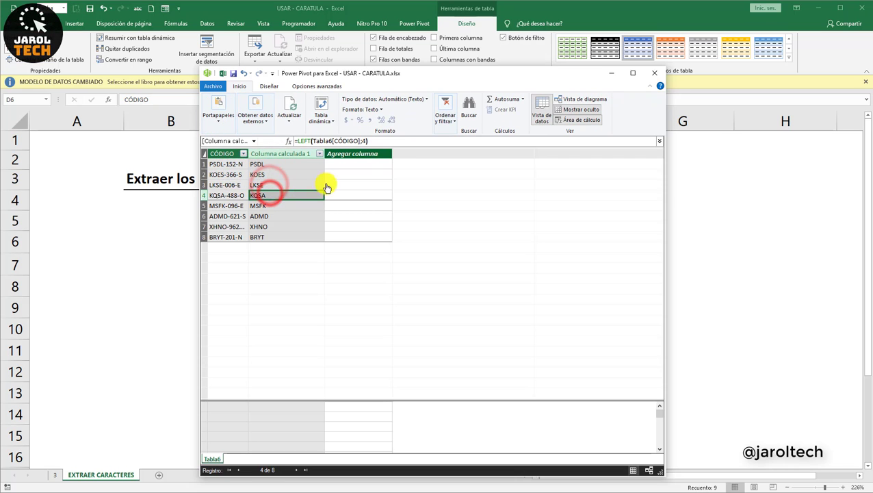
Insert a second calculated column after Columna calculada 1 in the data model table.
left_click(355, 154)
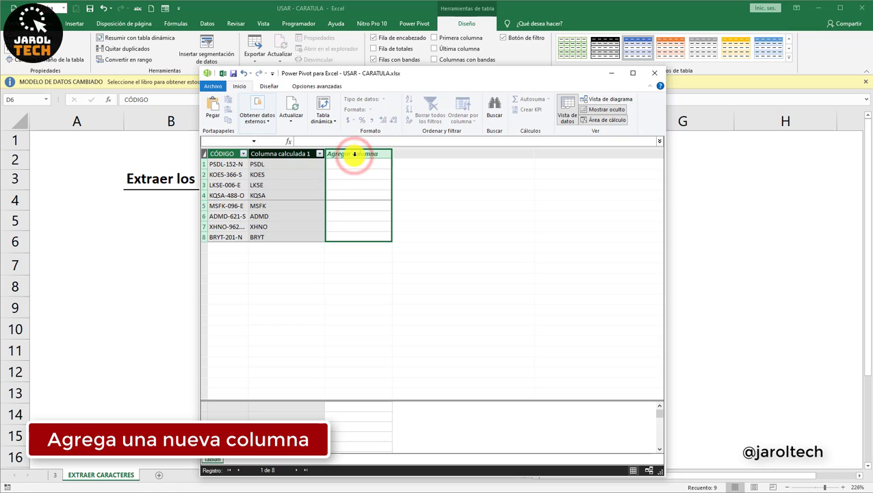
right_click(355, 154)
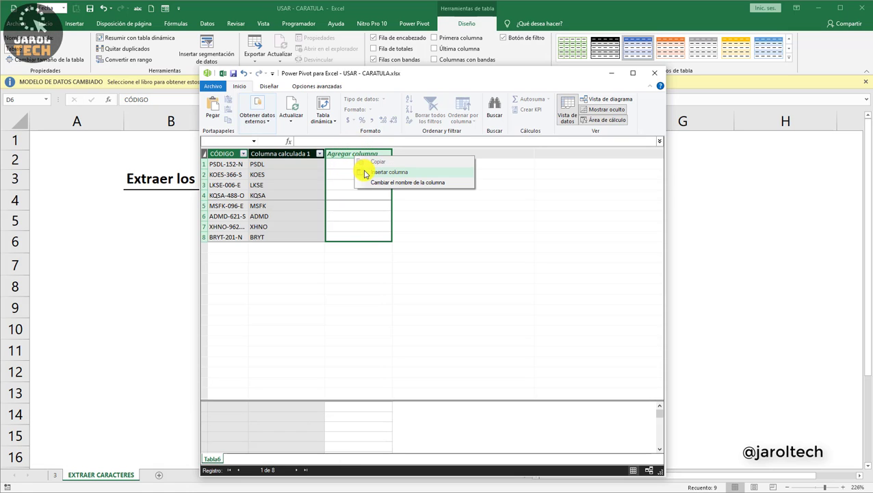
left_click(365, 173)
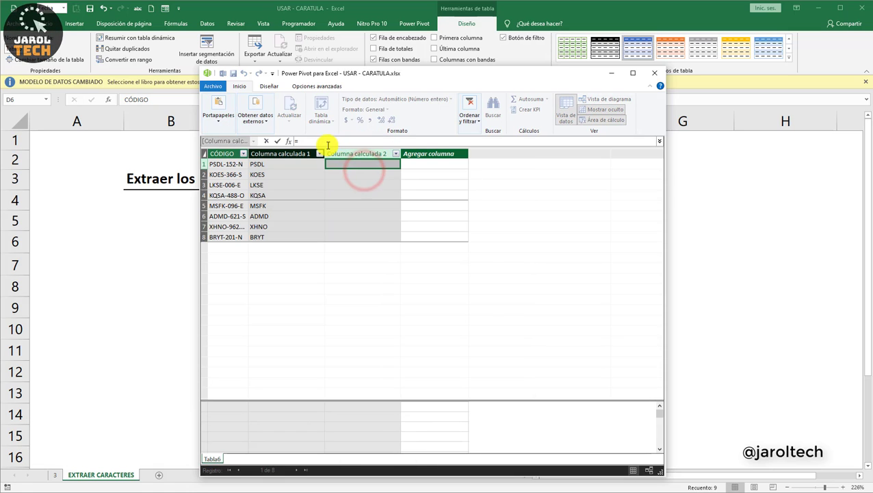
Enter the formula =RIGHT(Tabla6[CÓDIGO];1) for the second calculated column and check the first two rows against their codes.
type("RI")
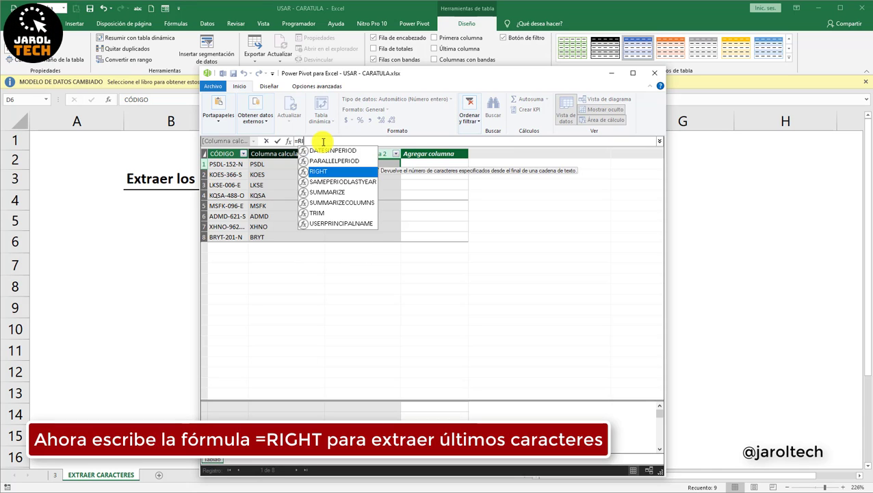
type("GHT(")
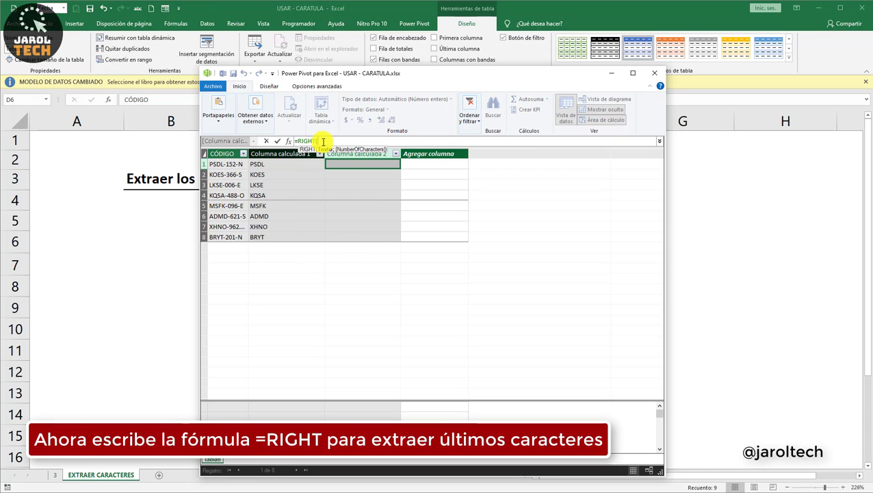
left_click(226, 153)
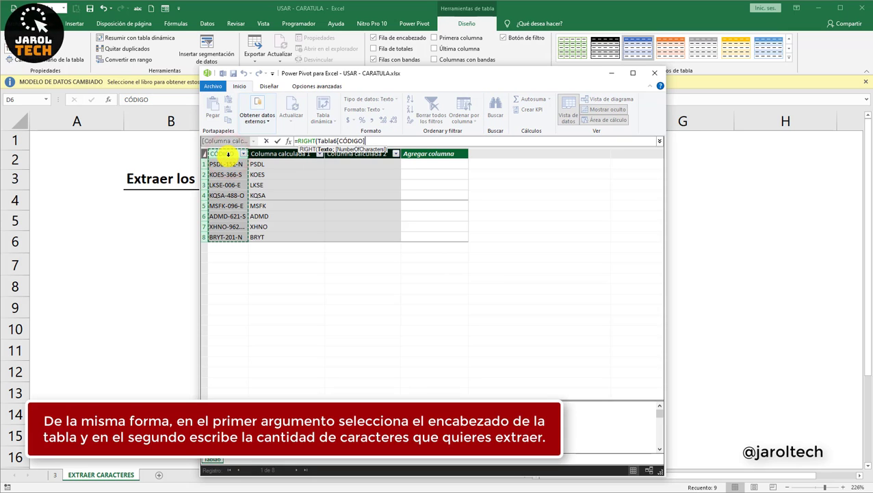
type(";")
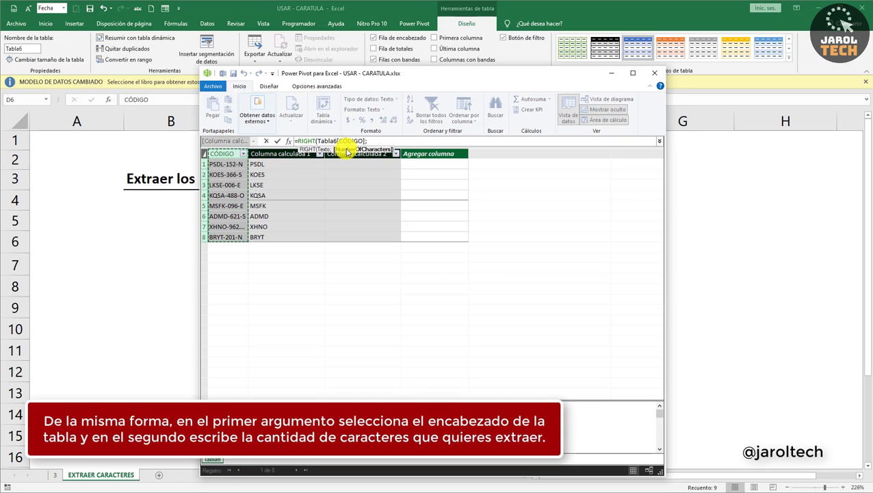
type("1")
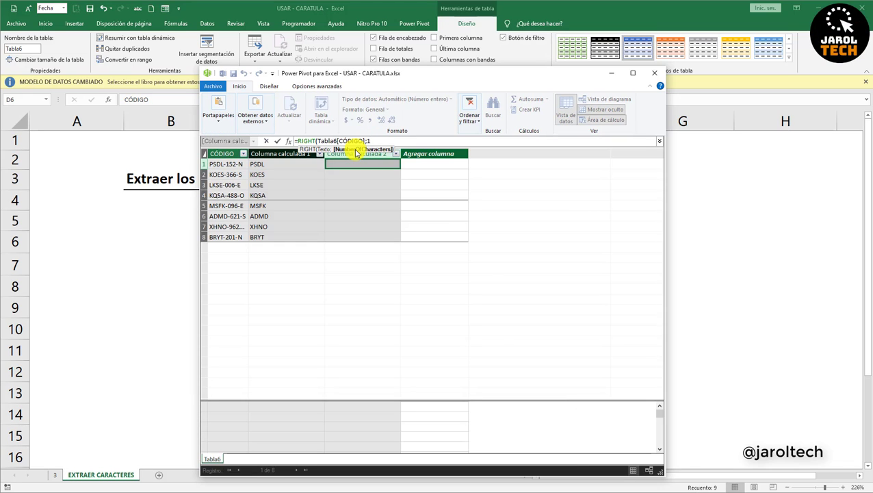
key("Return")
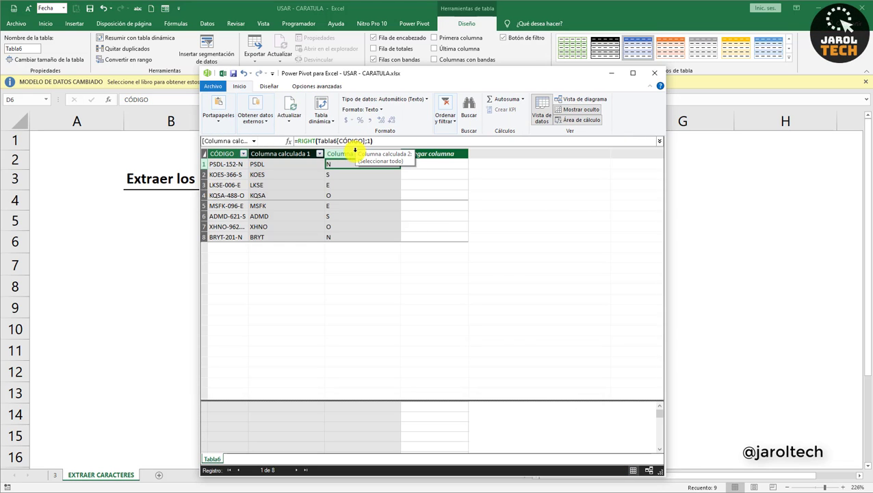
left_click(223, 164)
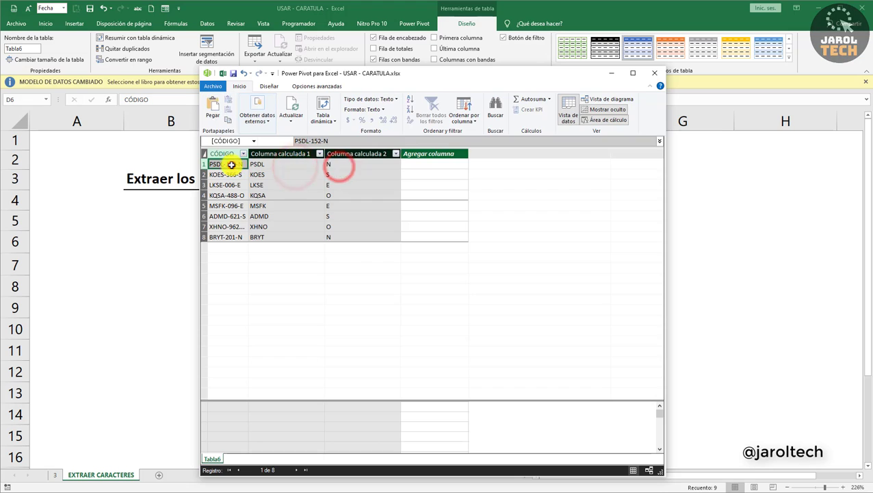
left_click(336, 165)
left_click(243, 176)
left_click(333, 173)
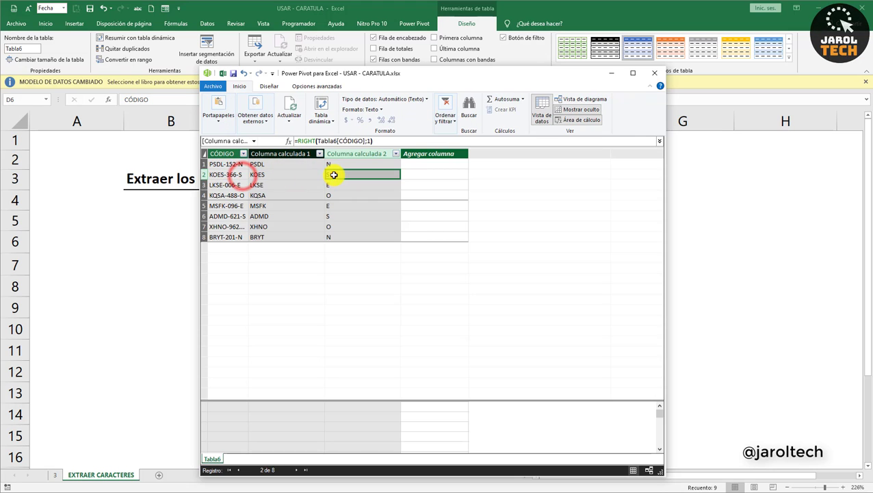
Save the data model and copy the columns Columna calculada 1 and Columna calculada 2.
left_click(234, 73)
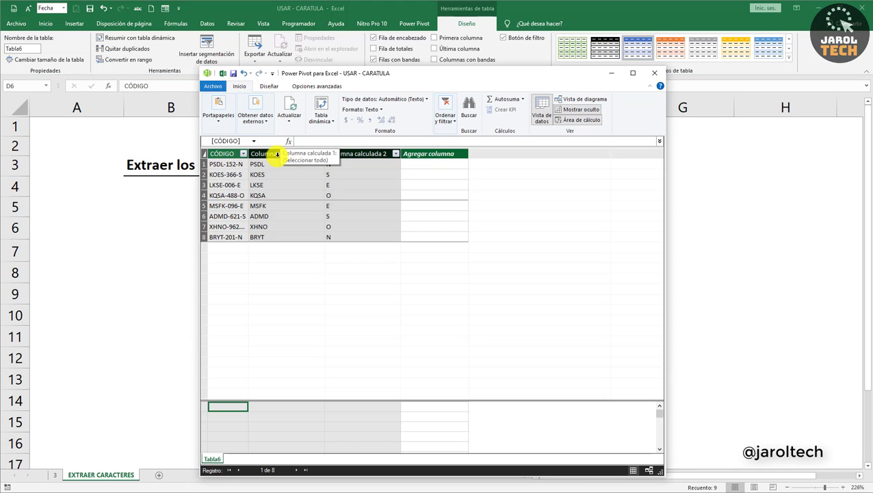
left_click_drag(266, 154, 341, 158)
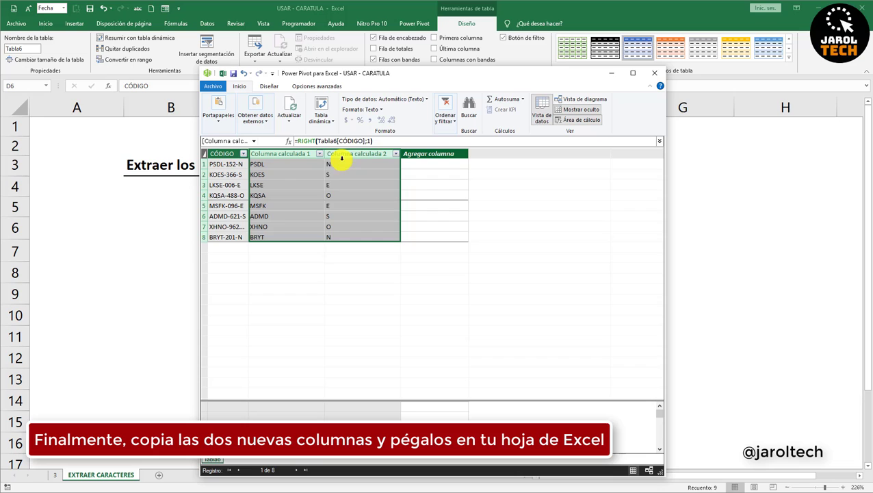
right_click(312, 175)
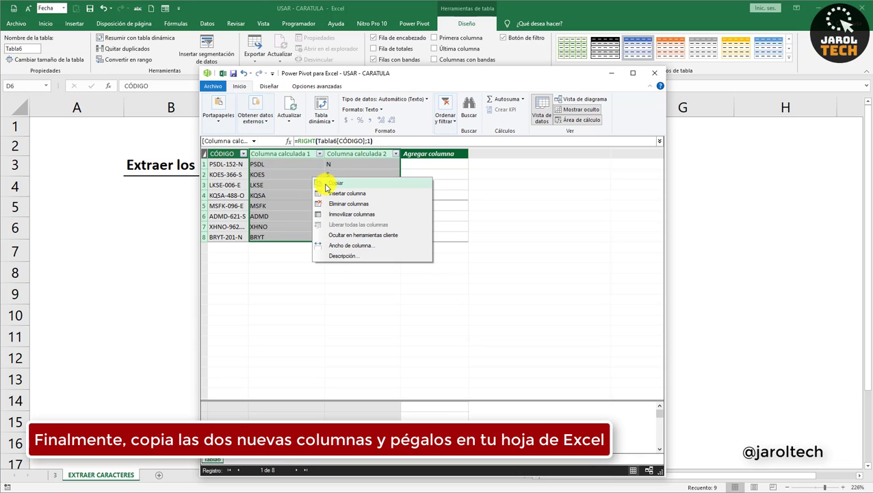
left_click(333, 186)
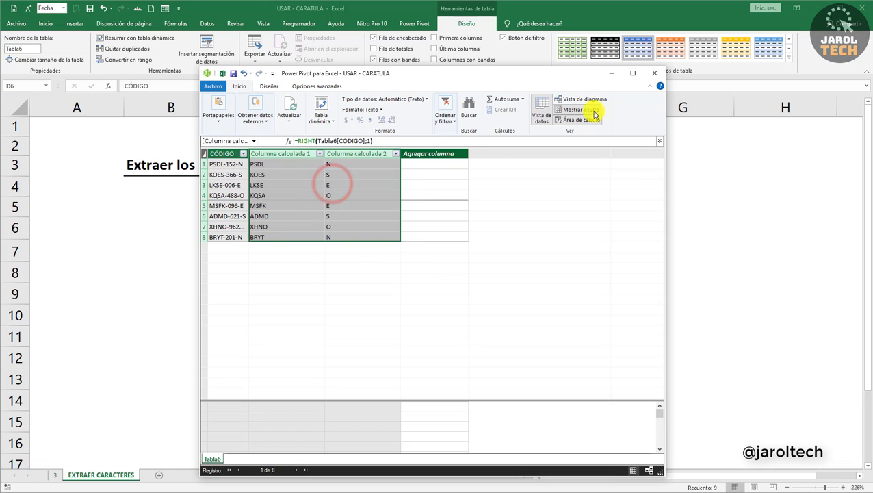
Close the Power Pivot window and paste the copied columns from cell E6, beside the CÓDIGO table.
left_click(658, 81)
right_click(461, 232)
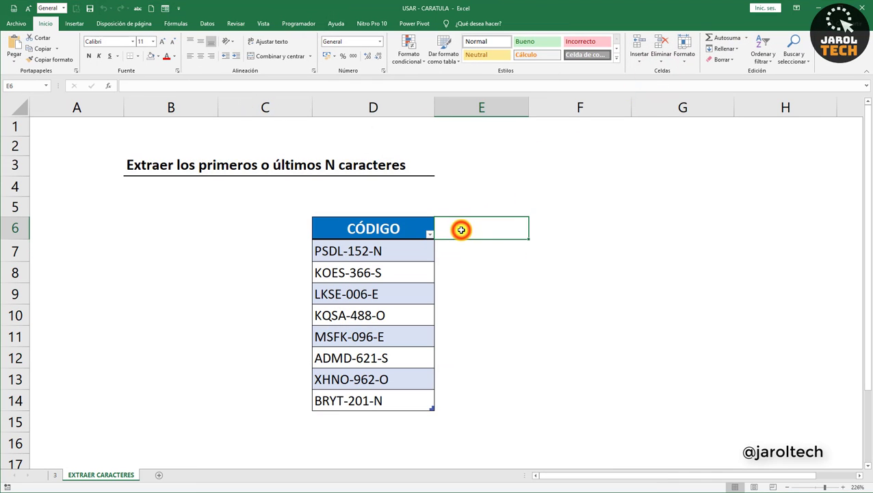
left_click(481, 271)
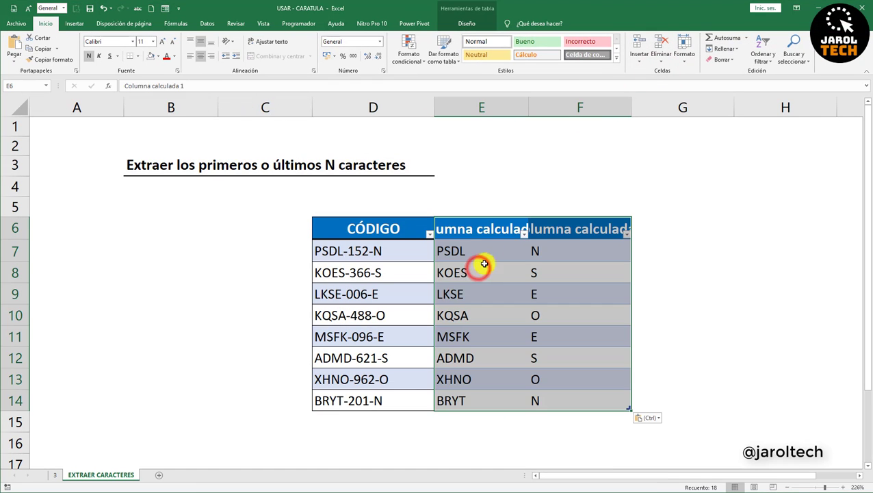
Widen columns E and F to fit their headers and compare the first row's extracted characters with its code.
left_click(544, 251)
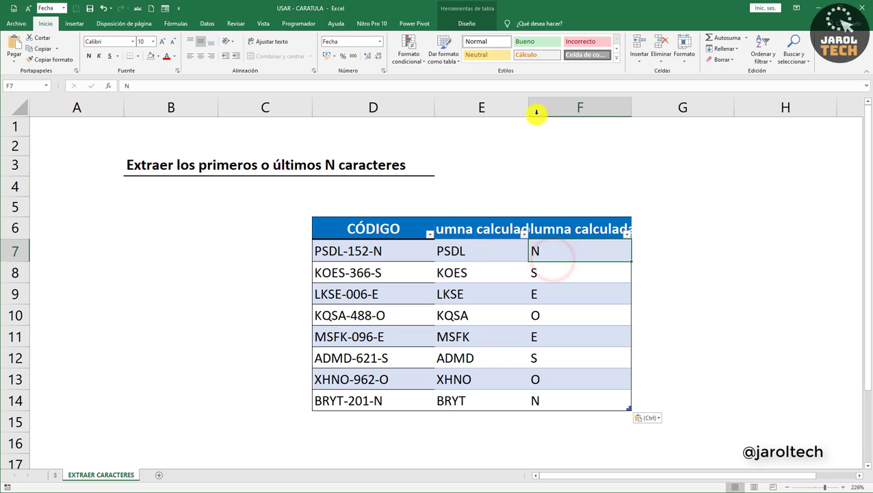
left_click_drag(520, 107, 589, 110)
left_click(512, 253)
left_click(610, 253)
left_click(396, 253)
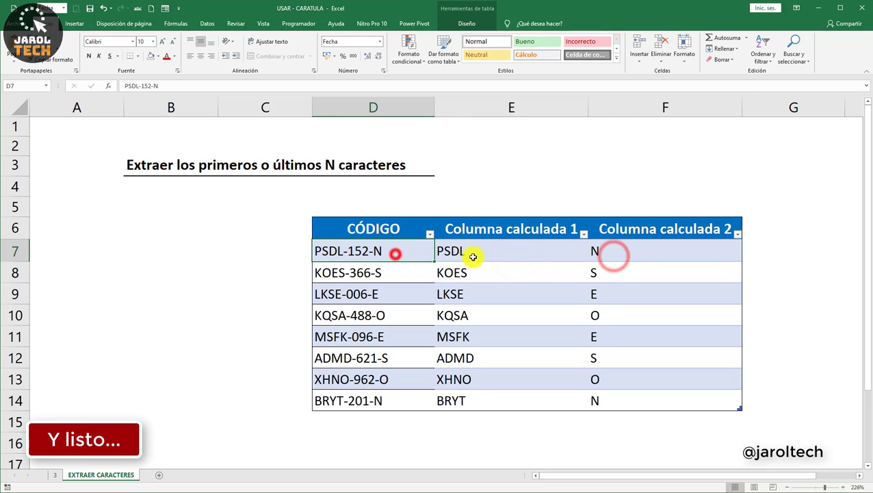
left_click(511, 253)
left_click(617, 256)
Rename the header in cell E6 as PRIMEROS.
left_click(555, 230)
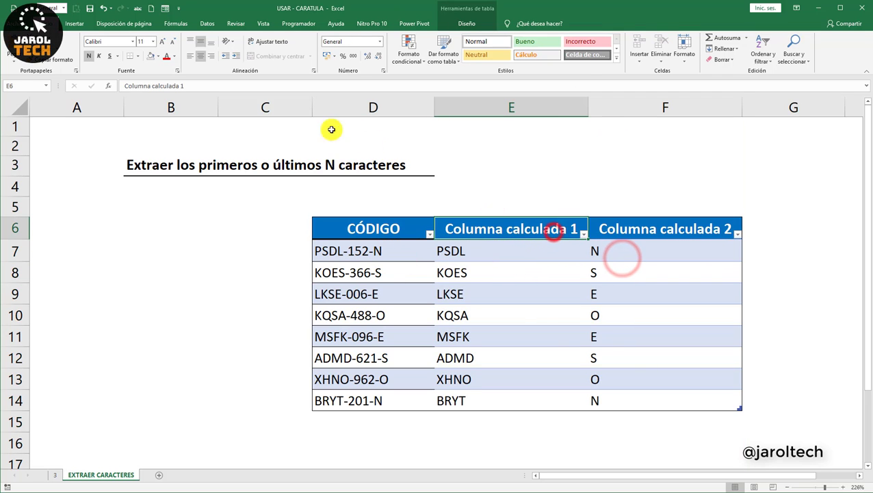
left_click(205, 88)
left_click_drag(169, 85, 123, 86)
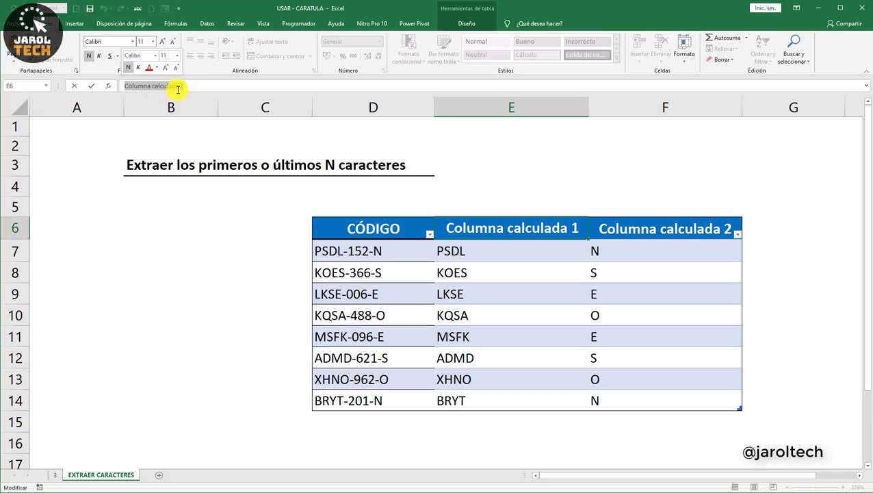
type("p")
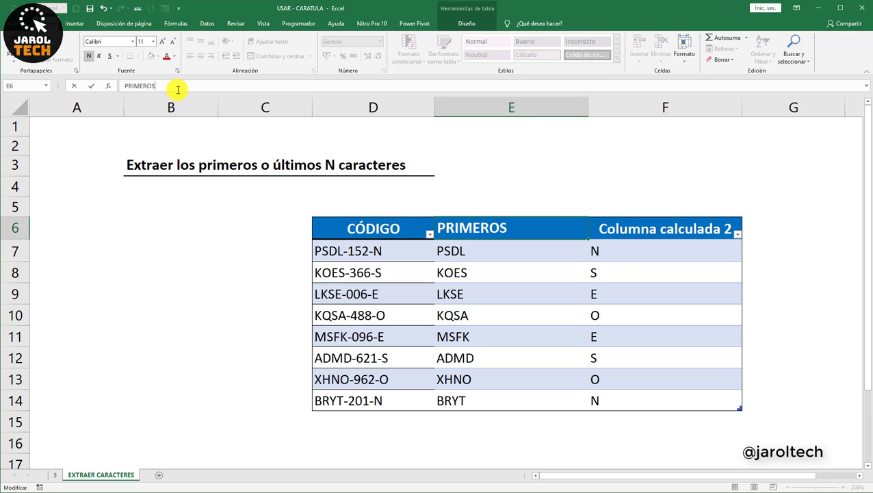
Rename the header in cell F6 as ÚLTIMO and narrow columns E and F.
left_click(643, 230)
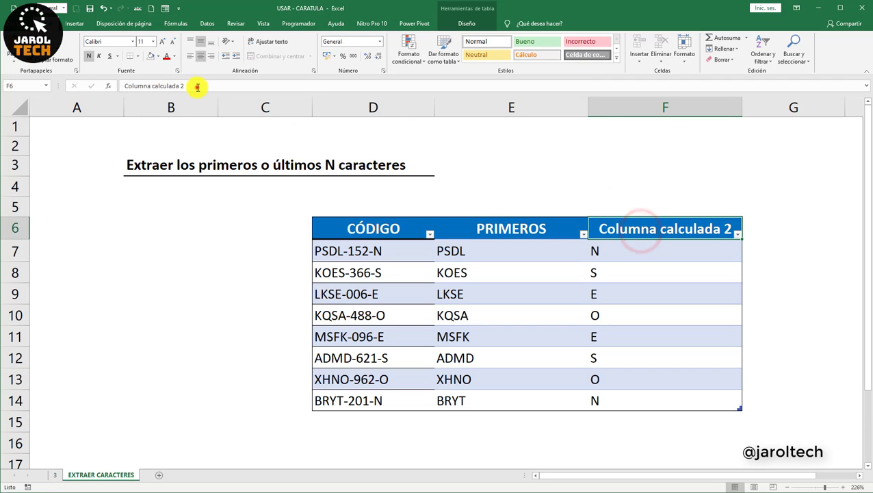
left_click_drag(197, 86, 122, 80)
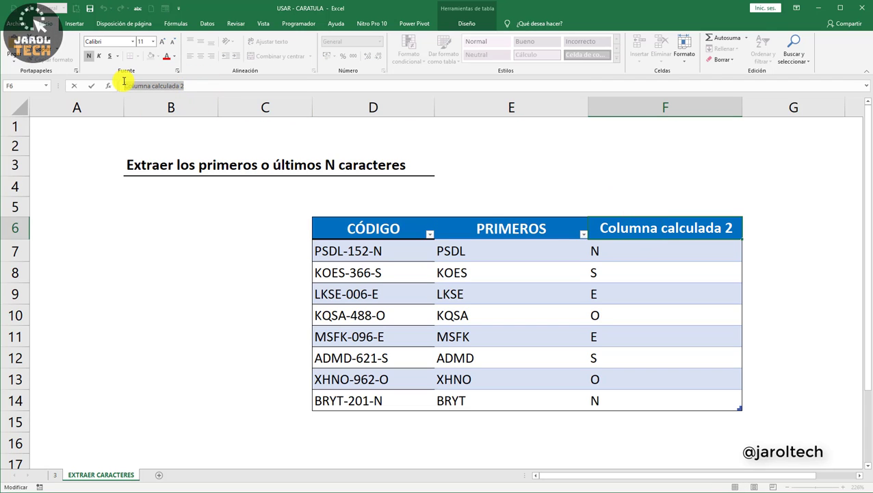
type("ÚLTIMO")
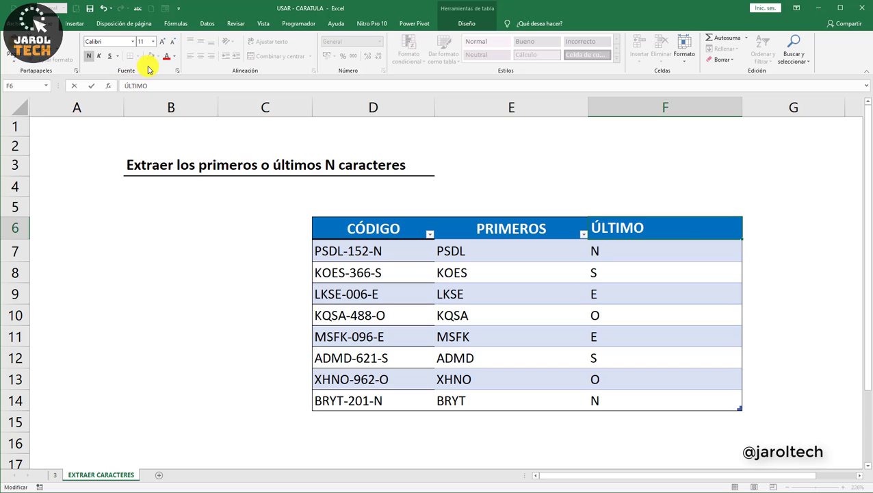
key("Return")
left_click_drag(526, 108, 553, 112)
Compare the PRIMEROS and ÚLTIMO values with the original codes in rows 7 to 9.
left_click(512, 257)
left_click(404, 255)
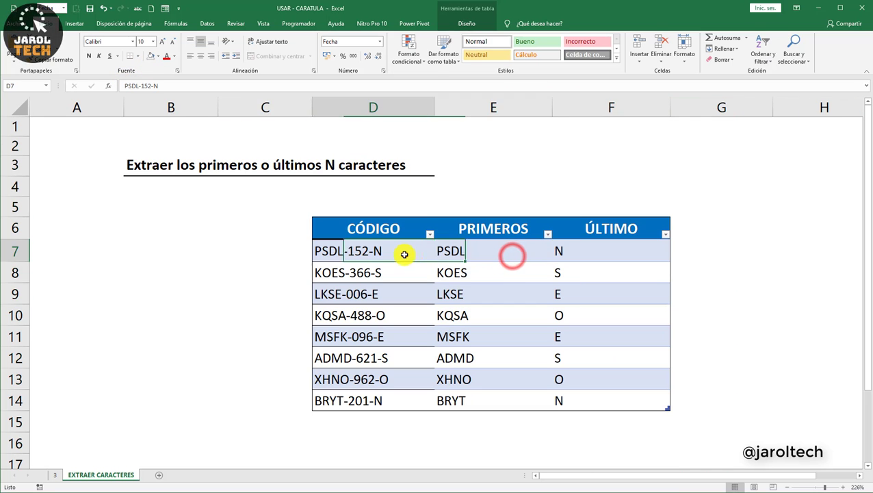
left_click(467, 253)
left_click(581, 251)
left_click(419, 272)
left_click(474, 274)
left_click(577, 275)
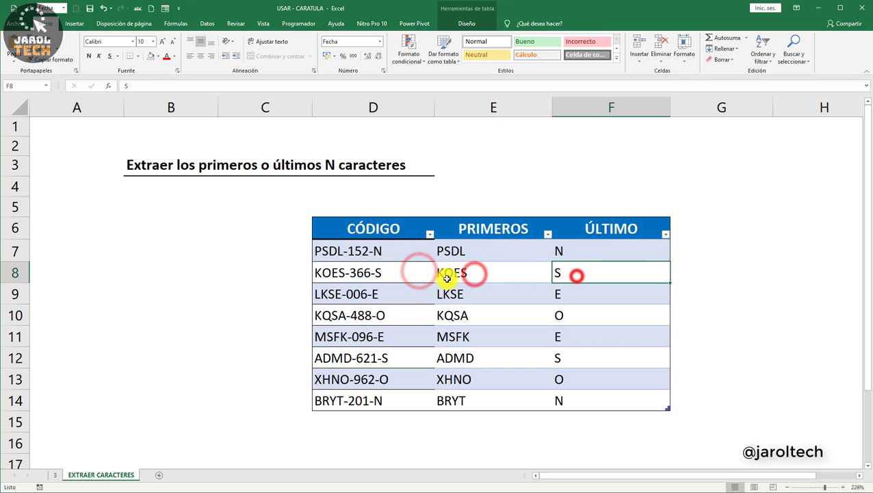
left_click(414, 290)
left_click(473, 294)
left_click(564, 296)
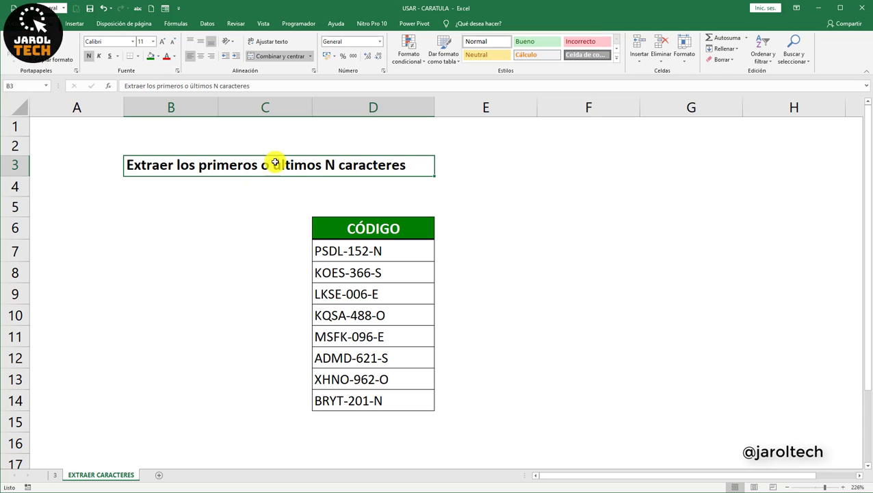
Review the original CÓDIGO column in D6:D14 on the EXTRAER CARACTERES sheet.
left_click_drag(324, 223, 347, 395)
left_click(375, 229)
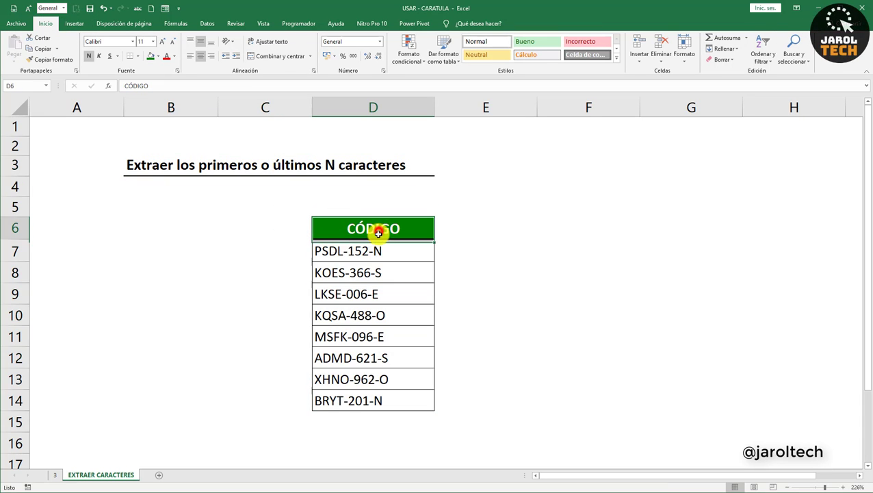
left_click(376, 251)
left_click(376, 273)
left_click(376, 294)
left_click(378, 314)
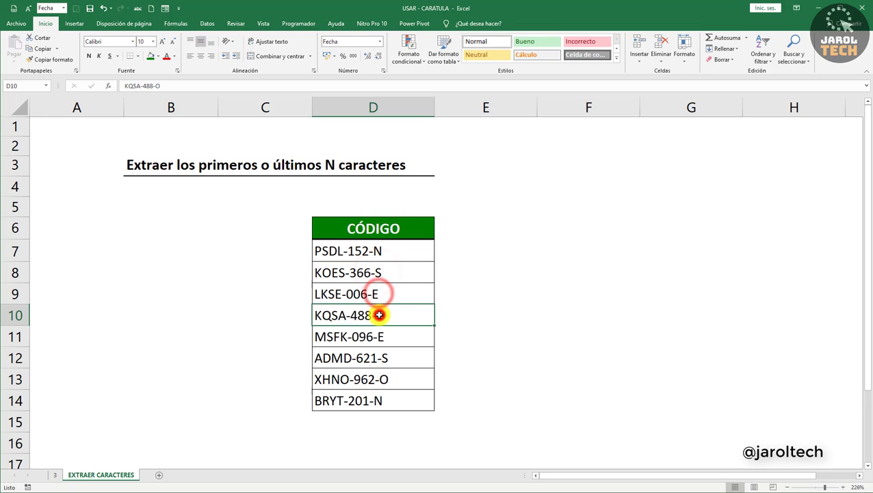
Start Text to Columns for the codes in D7:D14 with the Delimited data type and proceed to the separator settings.
left_click_drag(384, 251, 392, 393)
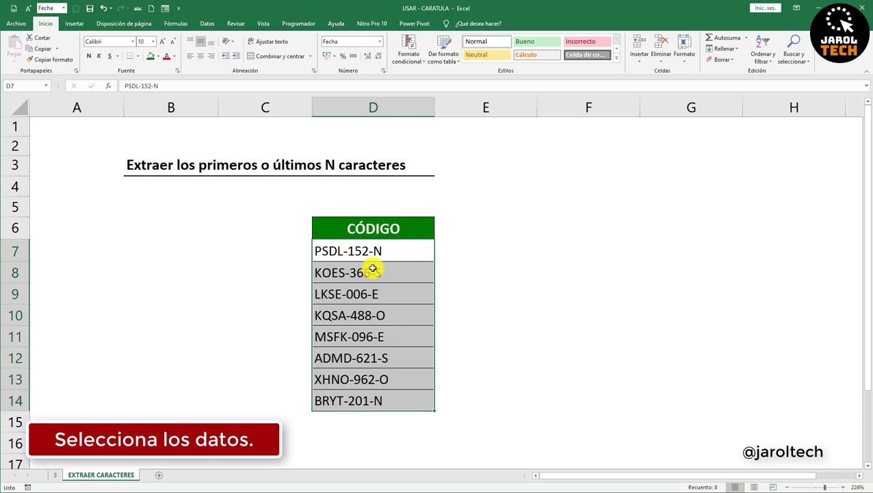
left_click(209, 24)
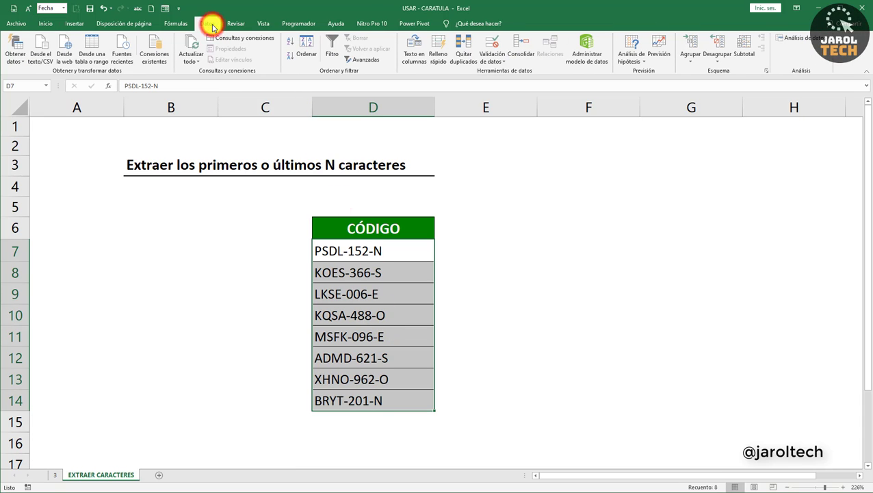
left_click(411, 60)
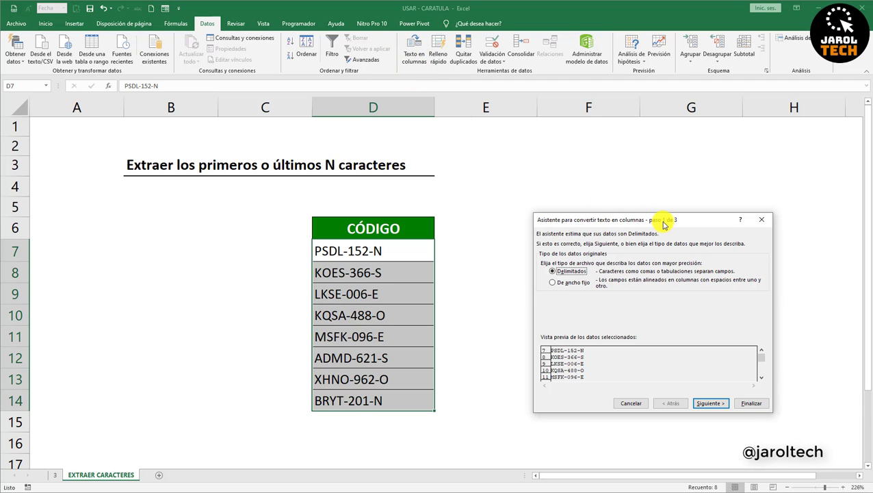
left_click(568, 271)
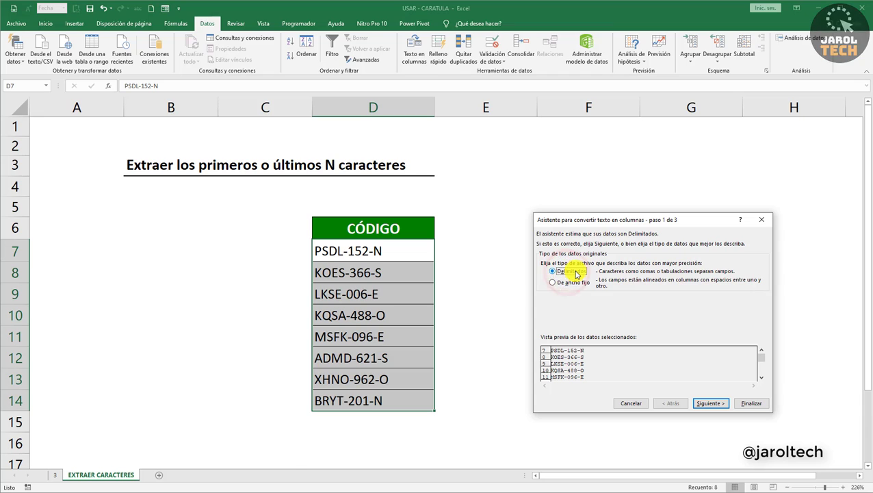
left_click(711, 403)
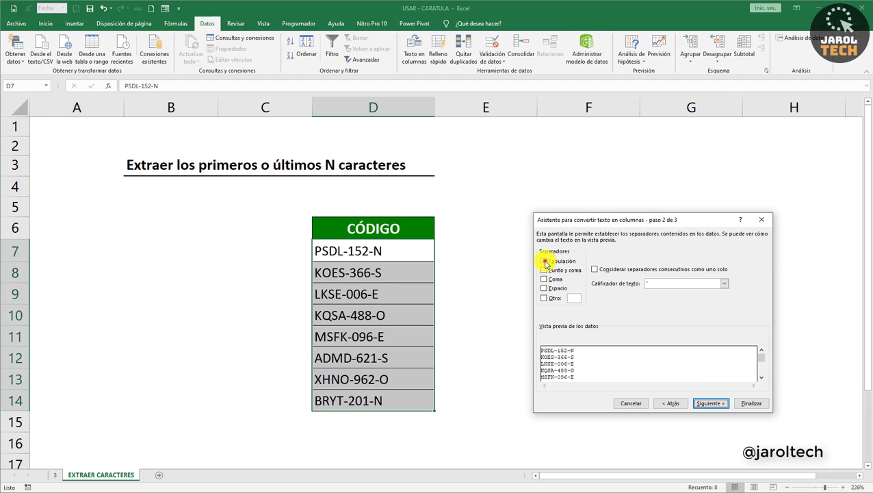
Set a hyphen as the custom separator instead of Tab, check the split codes in the preview and proceed to the column format settings.
left_click(544, 262)
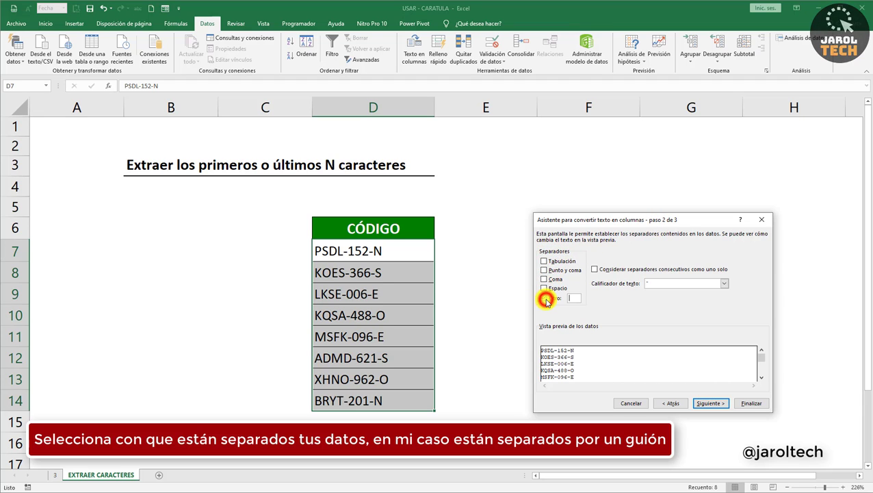
left_click(545, 299)
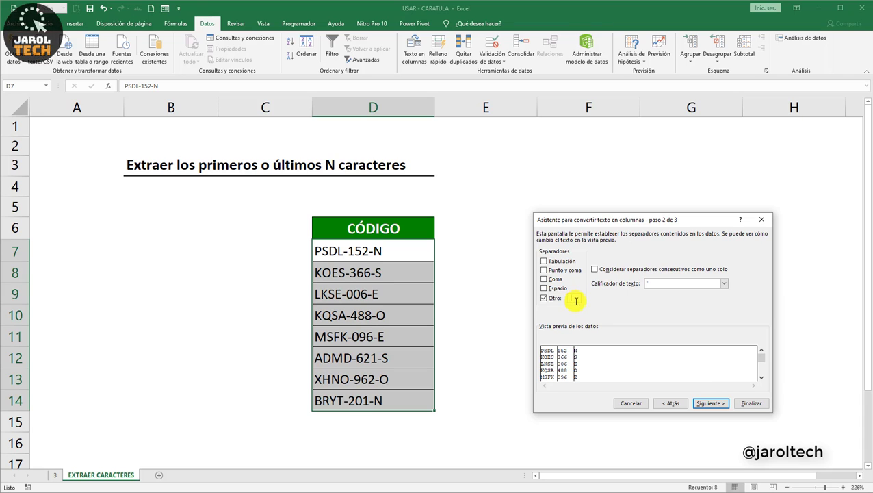
left_click(760, 378)
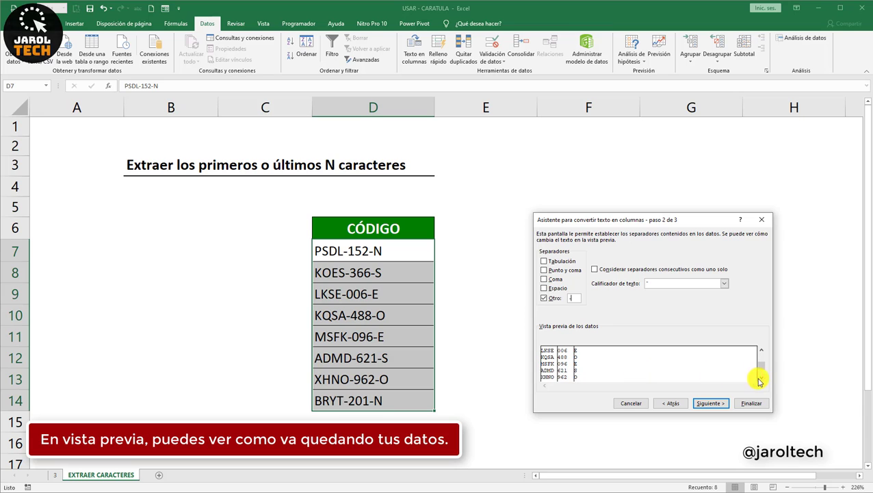
left_click(762, 351)
left_click(762, 352)
left_click(763, 351)
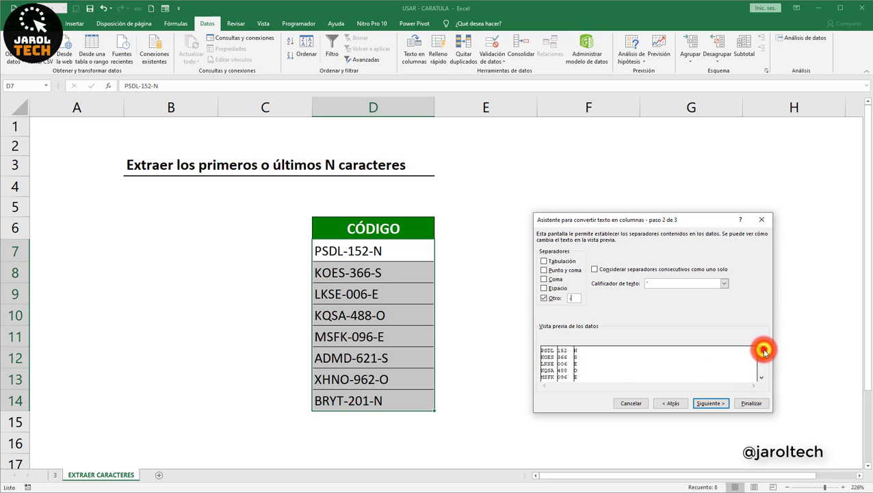
left_click(712, 404)
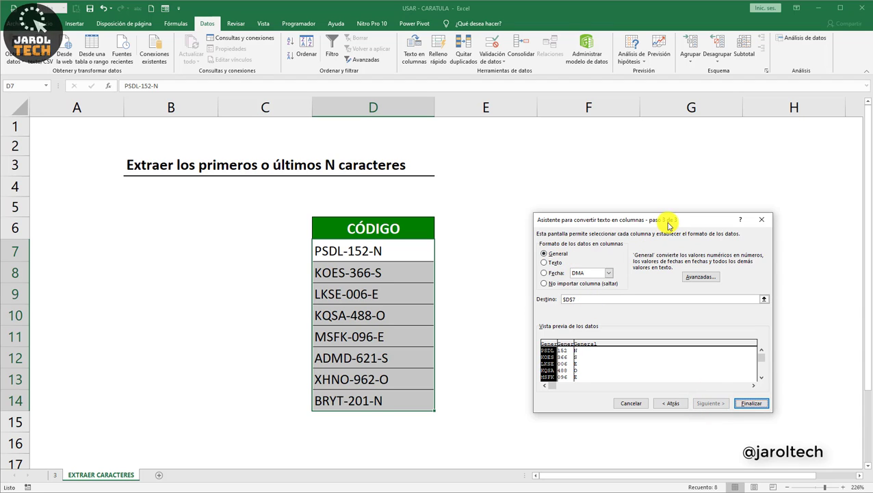
Set the destination of the split data to $E$7 and finish the text-to-columns conversion.
left_click(579, 299)
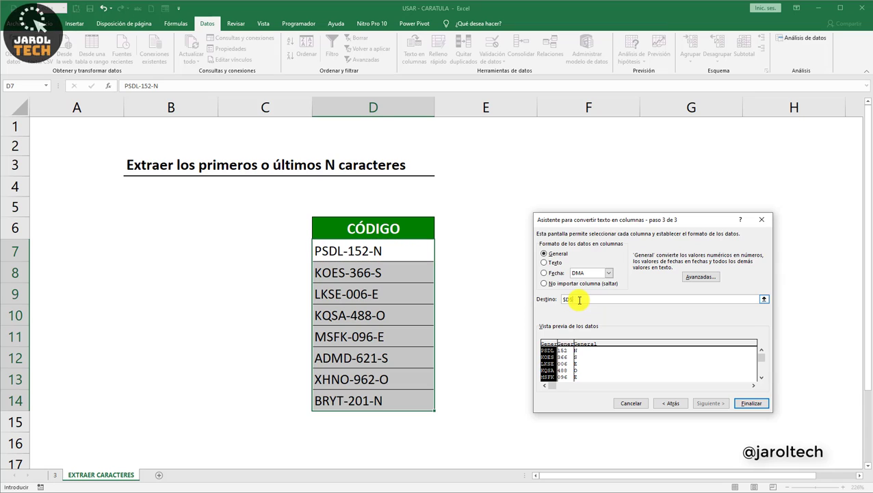
left_click(764, 299)
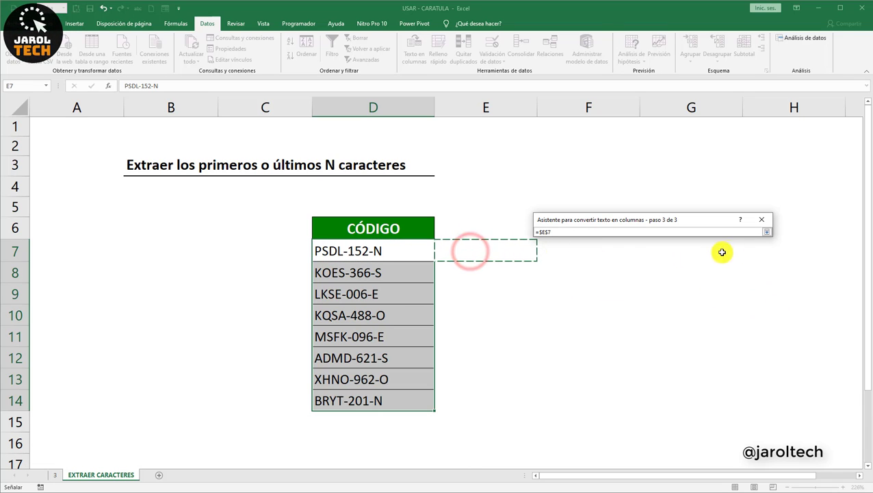
left_click(766, 232)
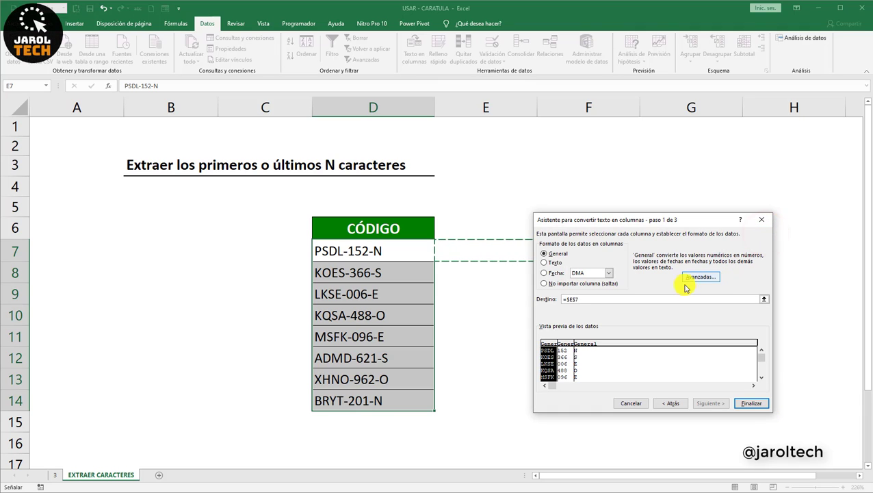
left_click(744, 407)
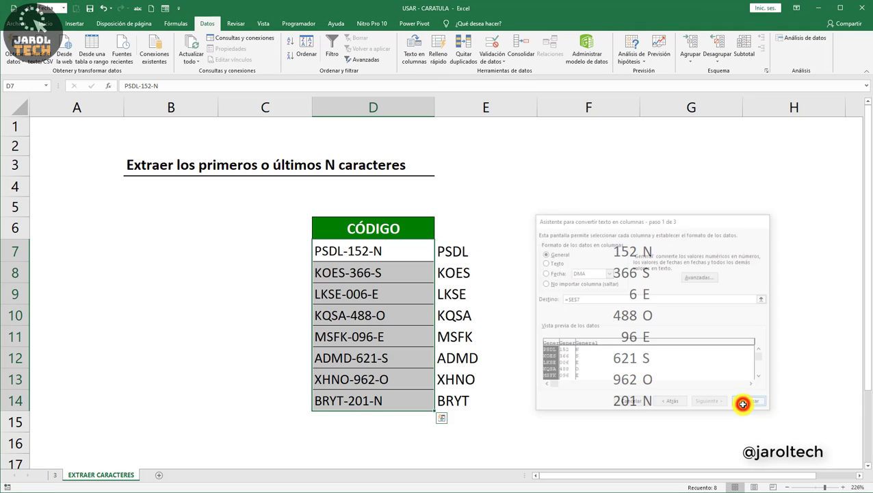
Compare the split parts in columns E to G with the original codes in rows 7 and 8.
left_click(477, 252)
left_click(591, 252)
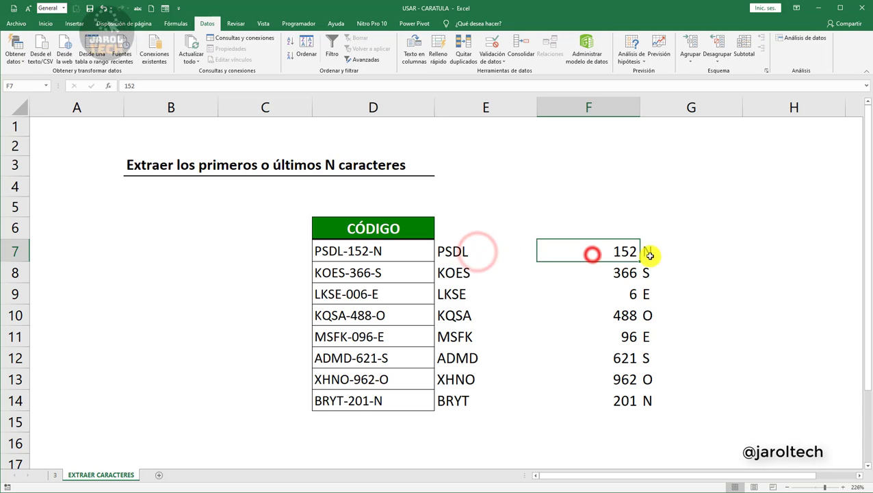
left_click(648, 251)
left_click(396, 273)
left_click(484, 273)
left_click(600, 274)
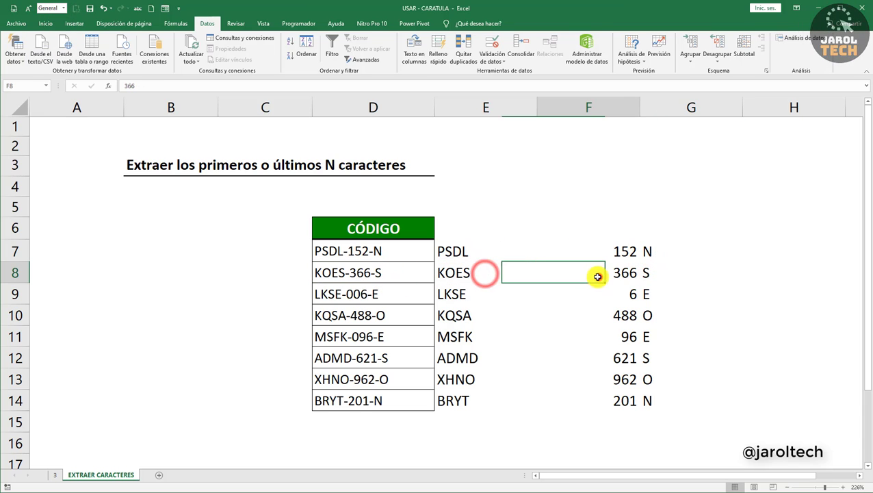
left_click(655, 274)
Delete column F containing the middle numbers, keeping only the first and last characters of each code.
left_click(594, 116)
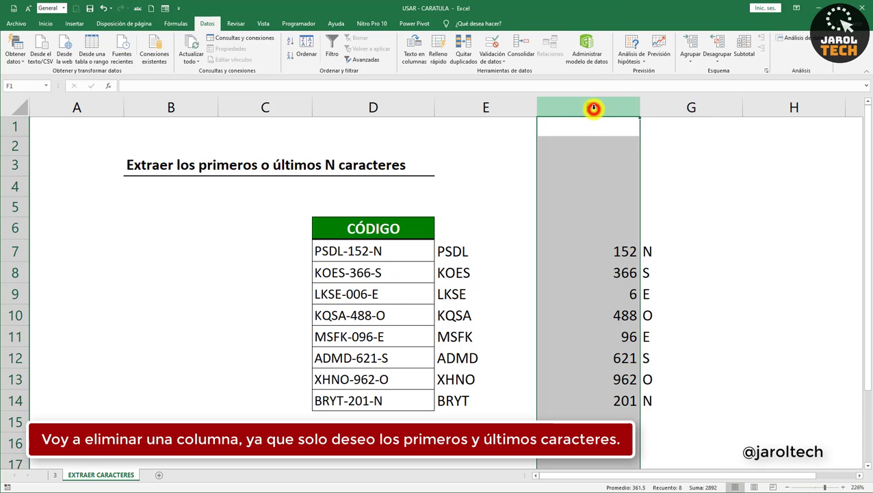
right_click(593, 115)
left_click(620, 184)
left_click(457, 251)
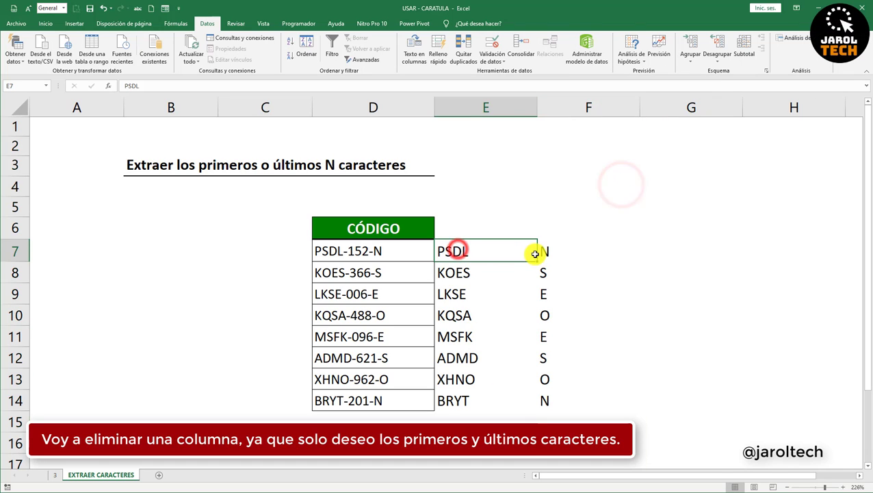
left_click(544, 251)
Enter the headers PRIMEROS in E6 and ÚLTIMO in F6.
left_click(411, 234)
left_click(478, 235)
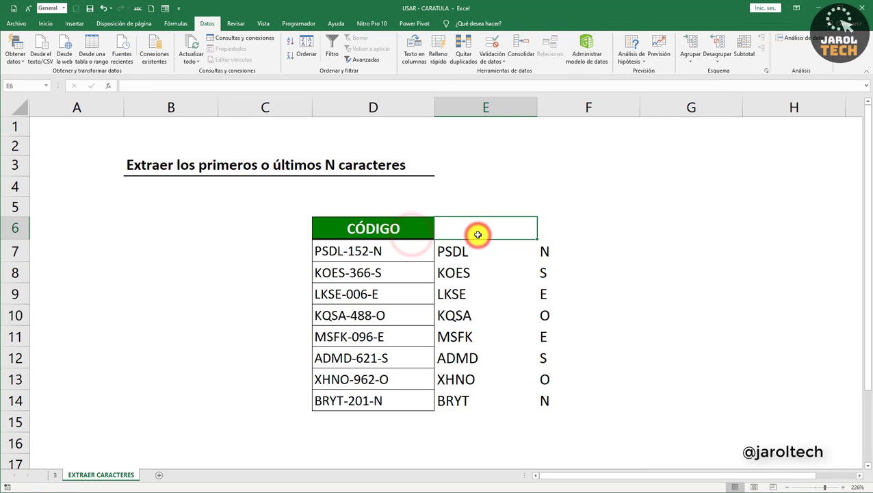
type("PRIMEROS")
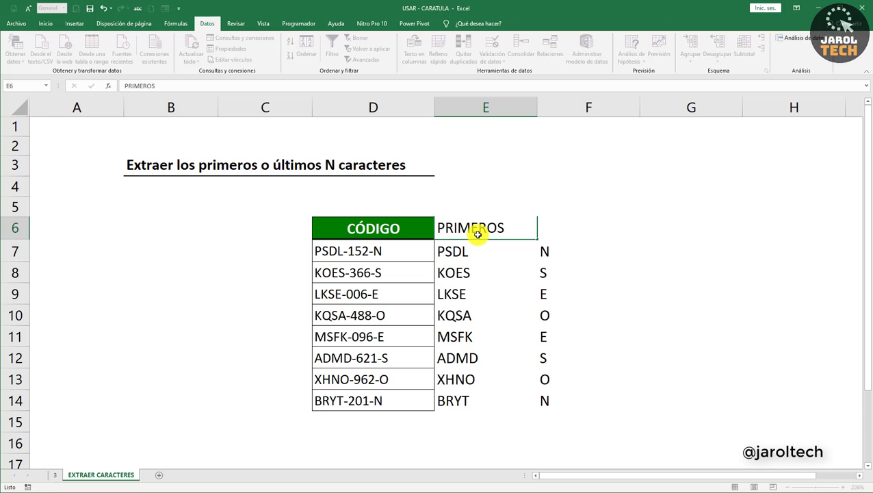
key("Tab")
type("Ú")
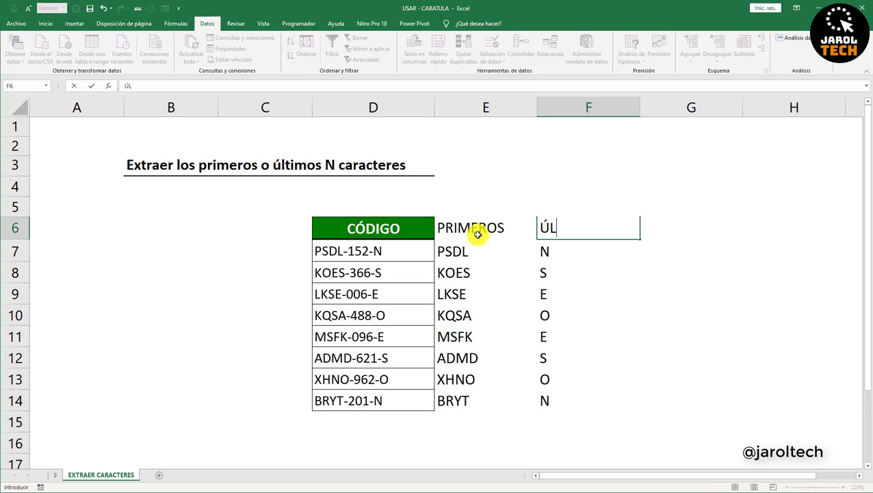
key("Tab")
Copy the formatting of the CÓDIGO column D6:D14 onto E6:F14.
left_click(477, 234)
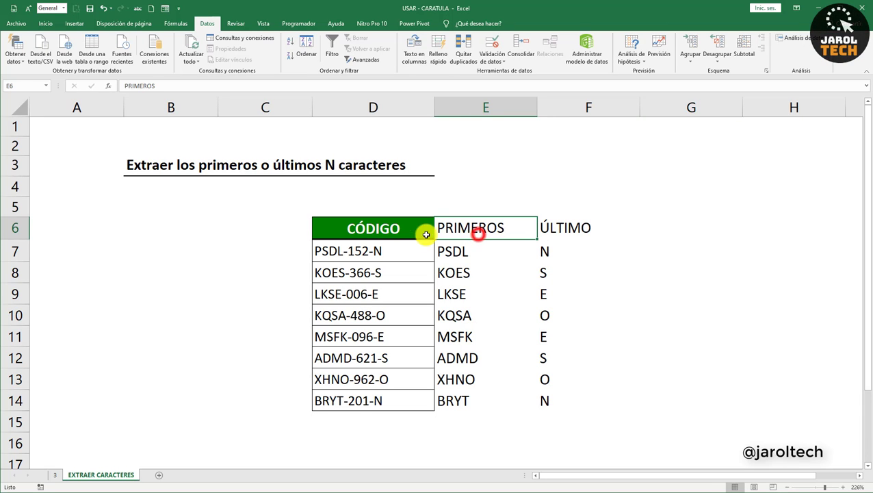
left_click(394, 231)
left_click_drag(394, 232, 387, 394)
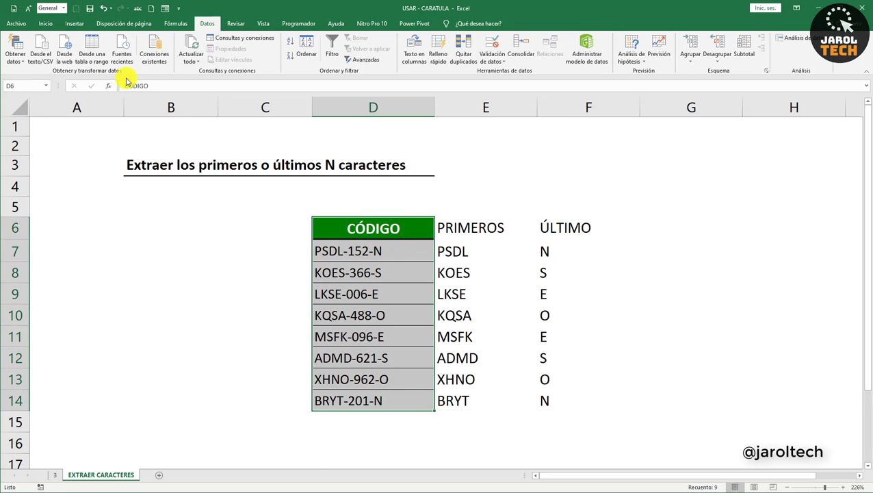
left_click(45, 23)
left_click(52, 60)
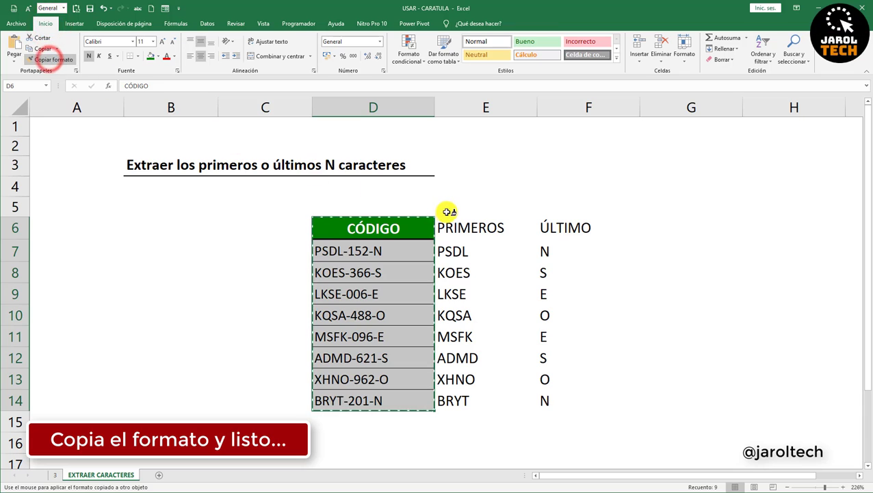
mouse_move(446, 227)
left_mouse_down()
mouse_move(516, 253)
mouse_move(575, 336)
mouse_move(575, 396)
left_mouse_up()
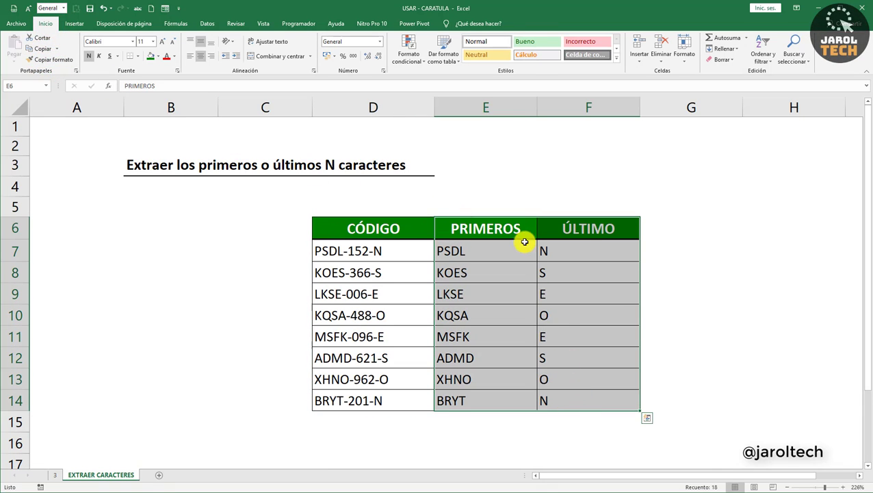
Compare the formatted PRIMEROS and ÚLTIMO values with the original code in row 7.
left_click(502, 251)
left_click(394, 251)
left_click(477, 250)
left_click(570, 251)
left_click(381, 276)
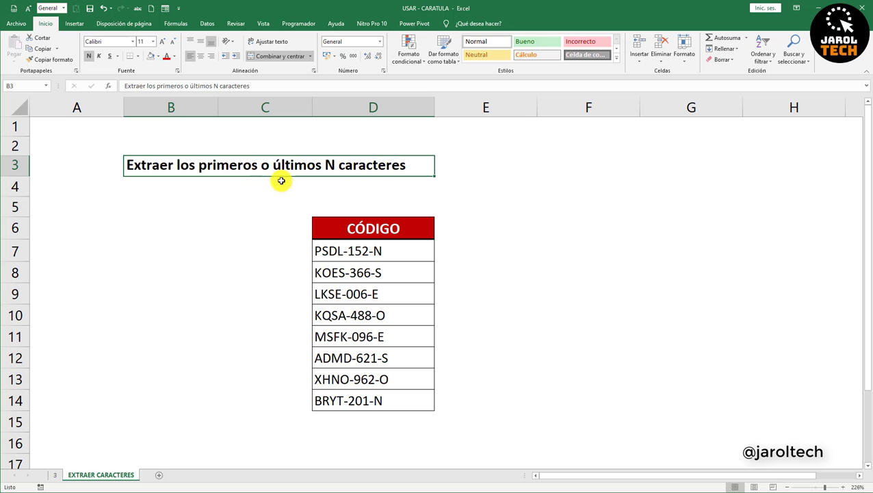
Review the original codes under the red CÓDIGO header in D6:D14.
left_click_drag(328, 227, 357, 399)
left_click(384, 228)
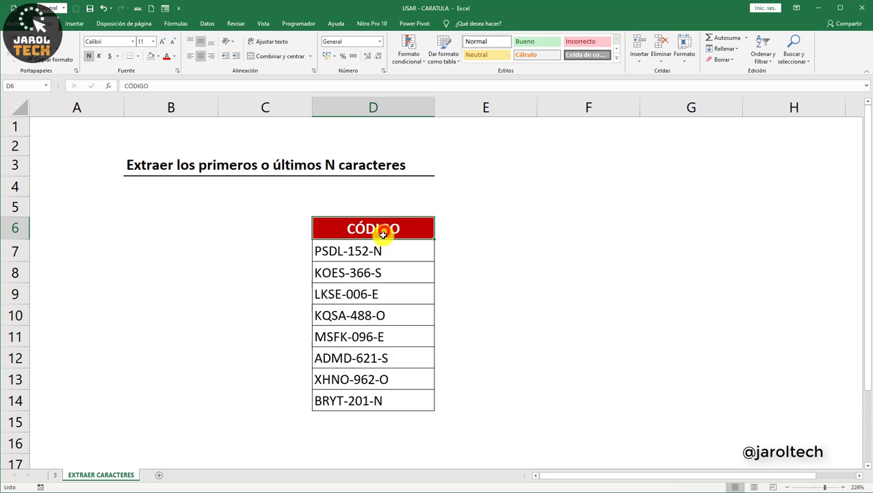
left_click(379, 252)
left_click(392, 271)
left_click(384, 292)
left_click(390, 314)
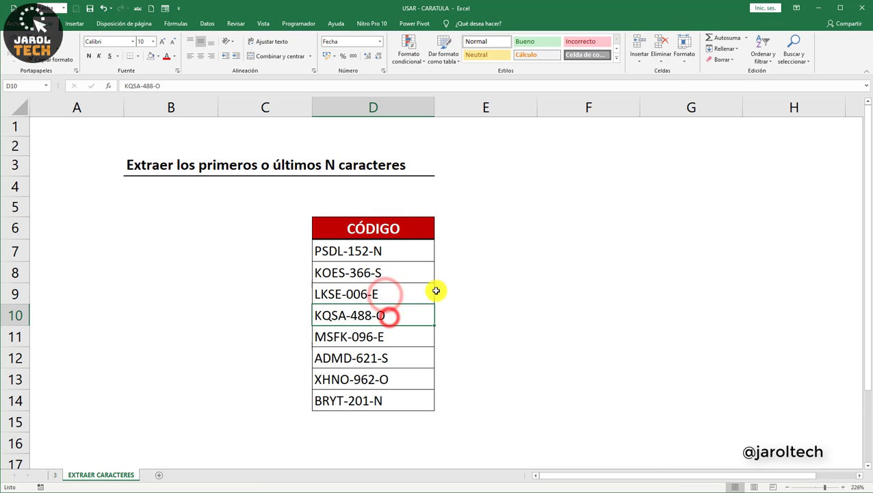
Enter PSDL in E7 as the example and Flash Fill the first characters of the remaining codes down column E.
left_click(464, 254)
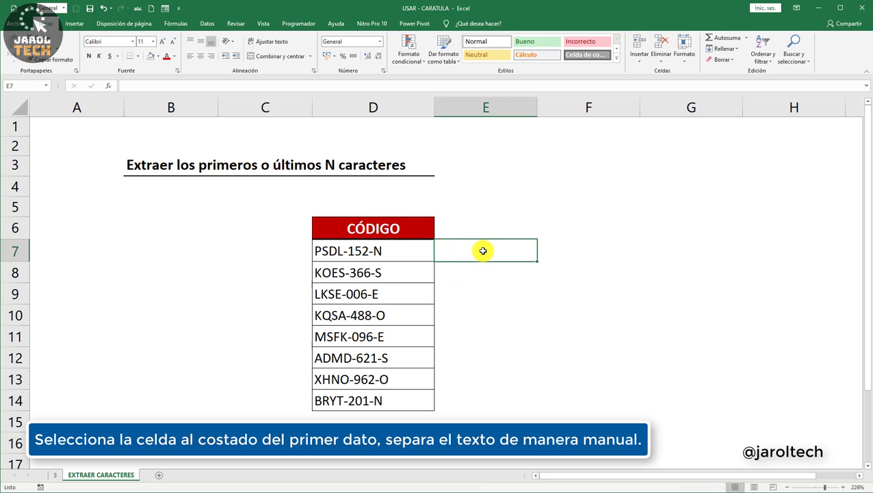
type("PSDL")
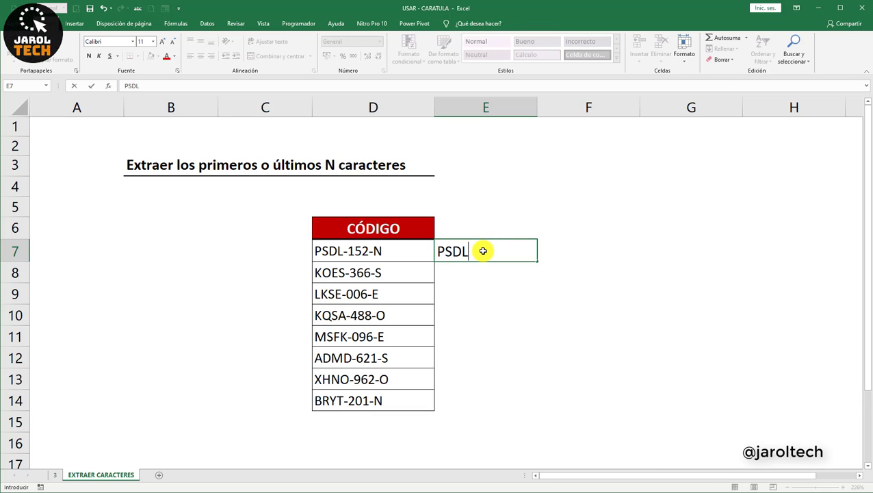
key("Return")
left_click(483, 251)
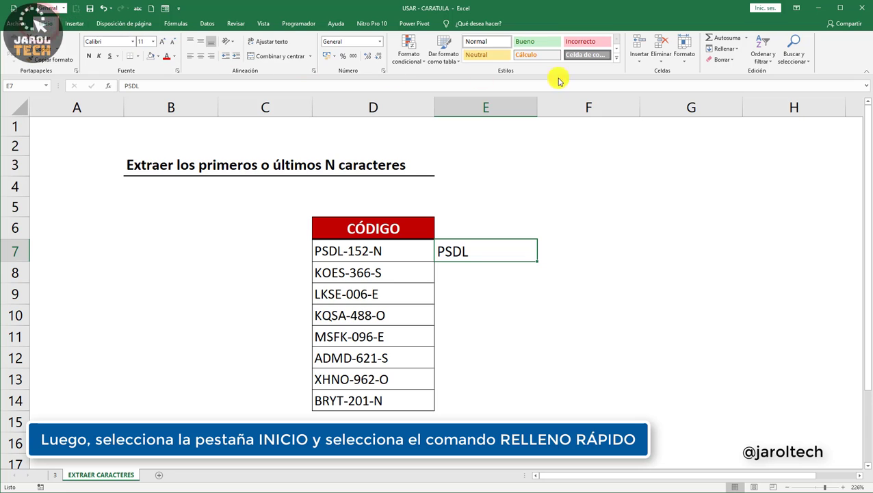
left_click(723, 49)
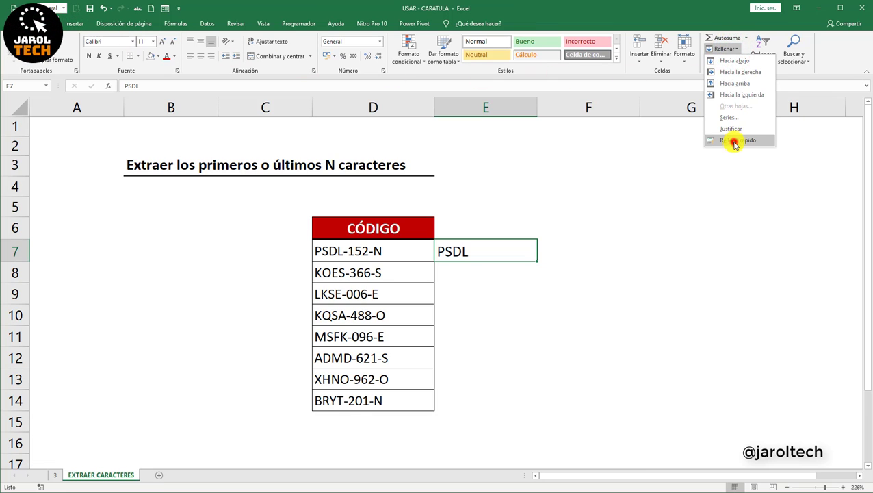
left_click(734, 141)
Compare the Flash Fill results in column E with the codes in rows 7 to 9.
left_click(385, 253)
left_click(455, 254)
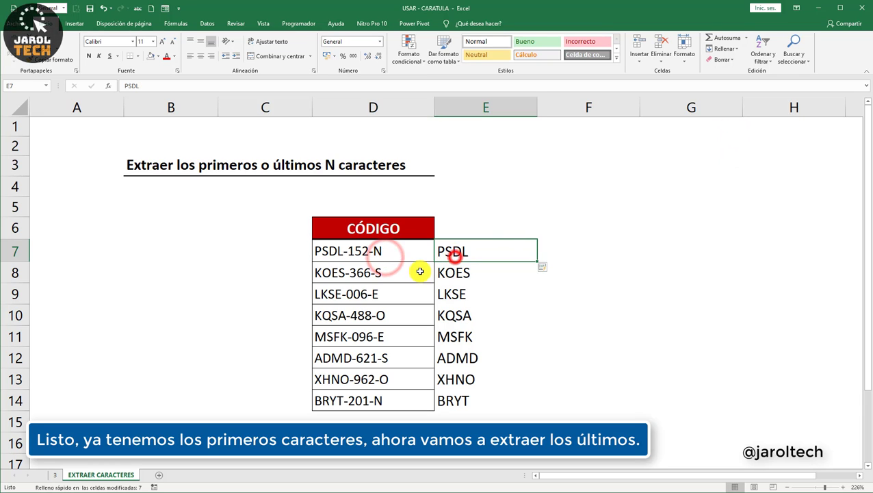
left_click(420, 272)
left_click(451, 274)
left_click(417, 293)
left_click(448, 294)
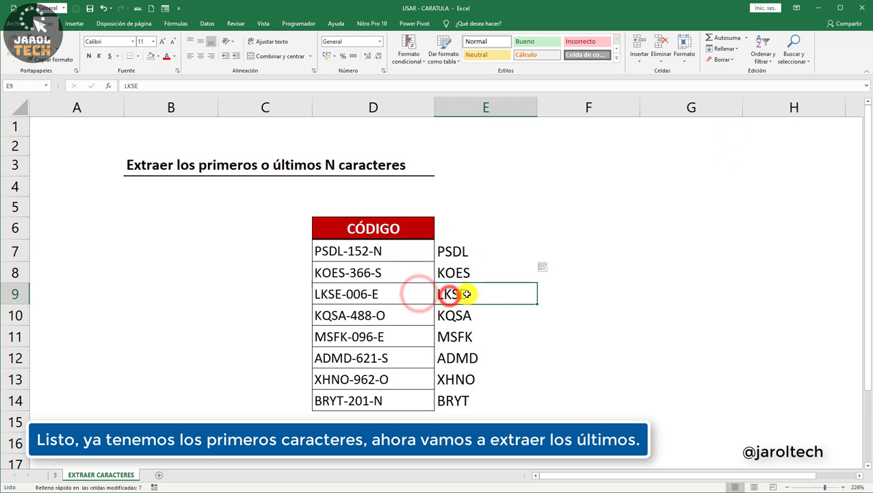
Enter N in F7 as the example, Flash Fill the last characters down column F and check the result in row 9.
left_click(580, 252)
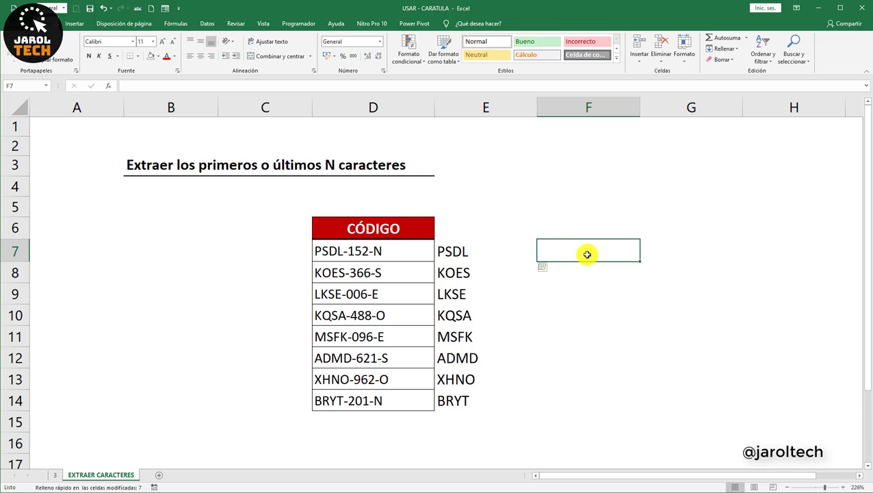
type("N")
key("Return")
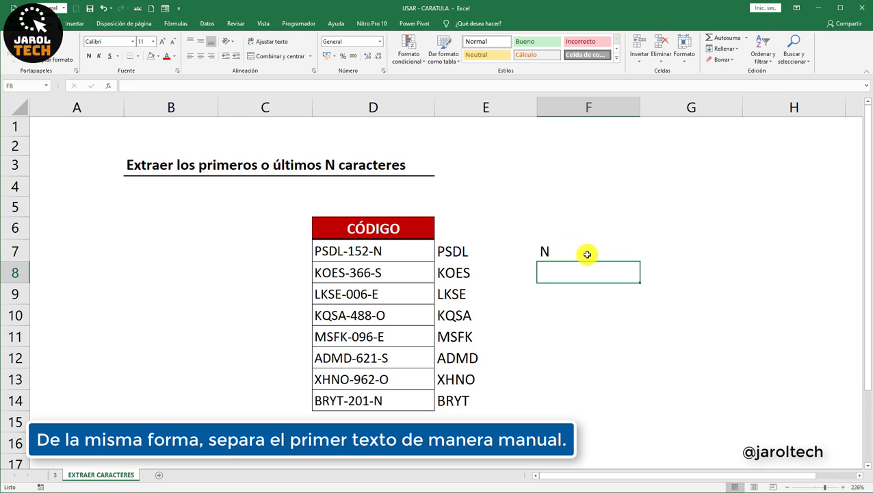
left_click(587, 255)
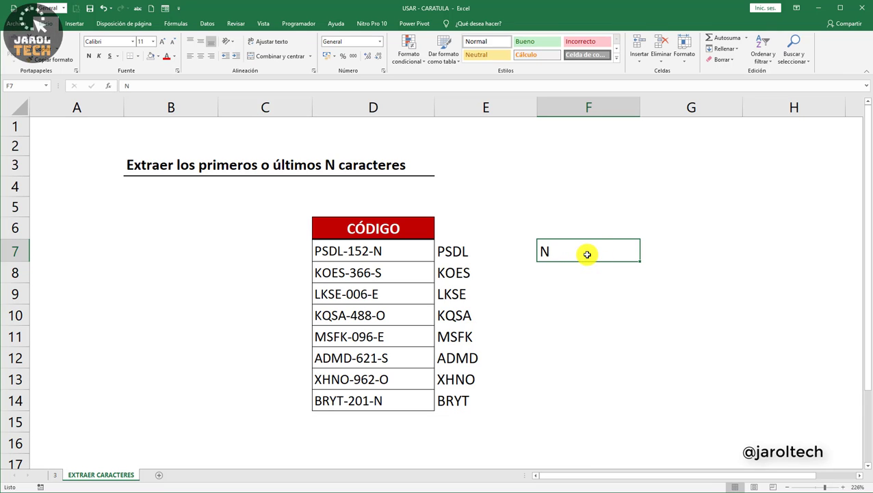
key("ctrl+shift+e")
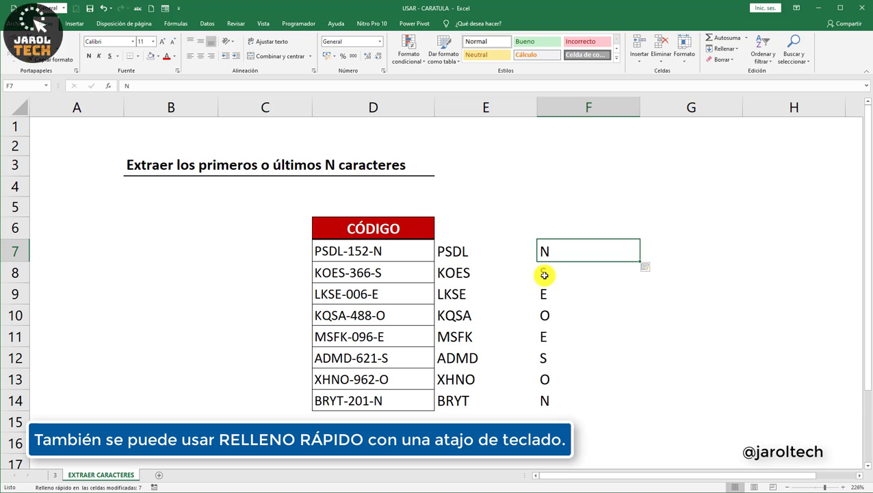
left_click(384, 290)
left_click(546, 295)
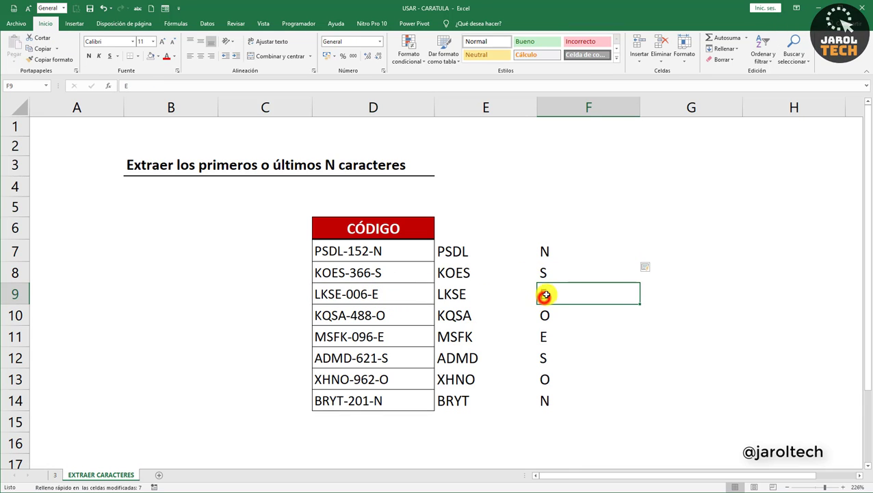
Add the header PRIMEROS in E6 and the header ÚLTIMO in F6 above the extracted characters.
left_click(409, 230)
left_click(468, 230)
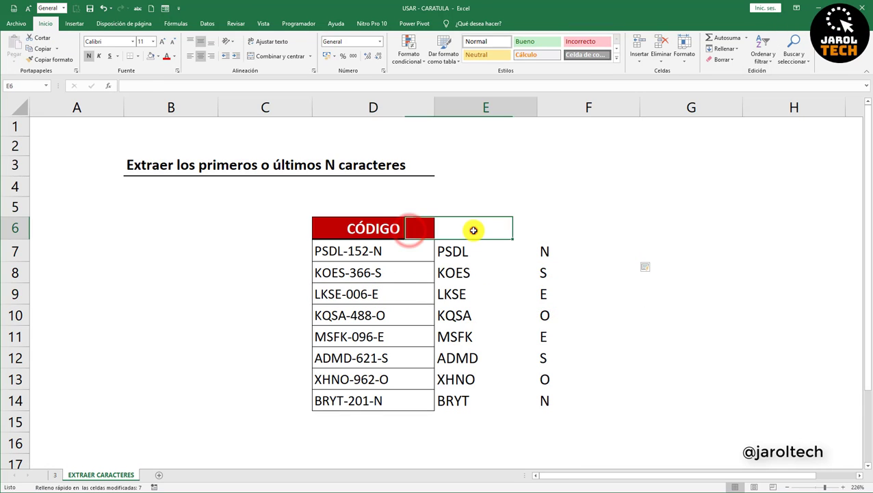
type("PRIMEROS")
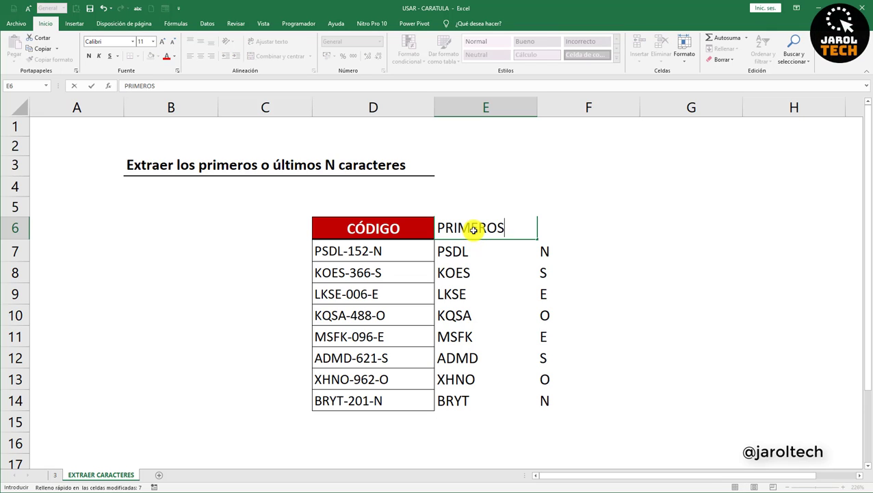
key("Return")
left_click(549, 224)
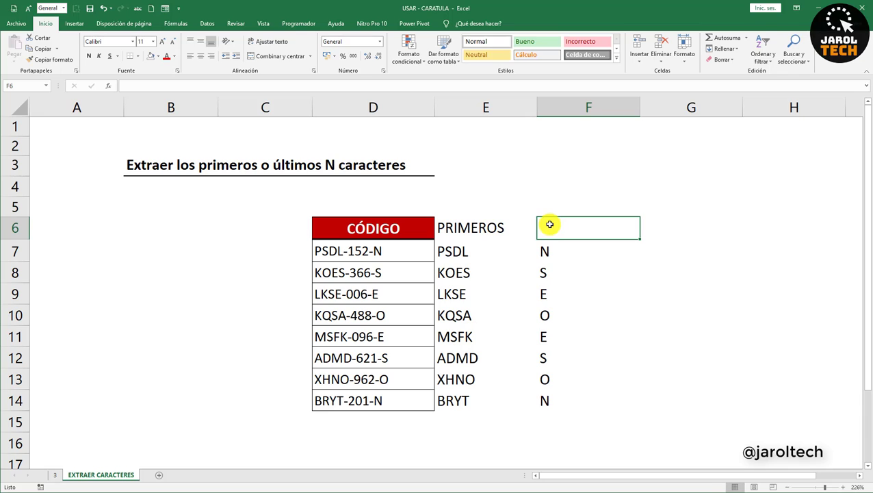
type("ÚLTIMO")
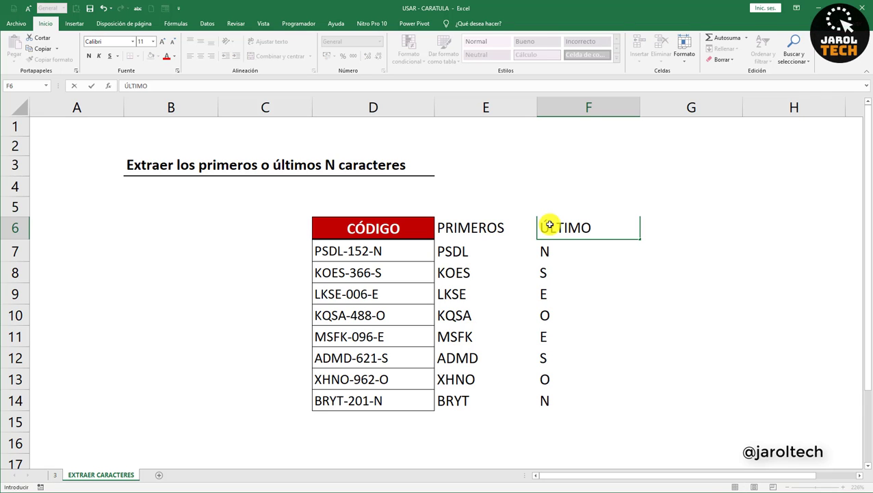
Copy the formatting of the CÓDIGO column D6:D14 onto E6:F14 with Format Painter.
left_click(413, 233)
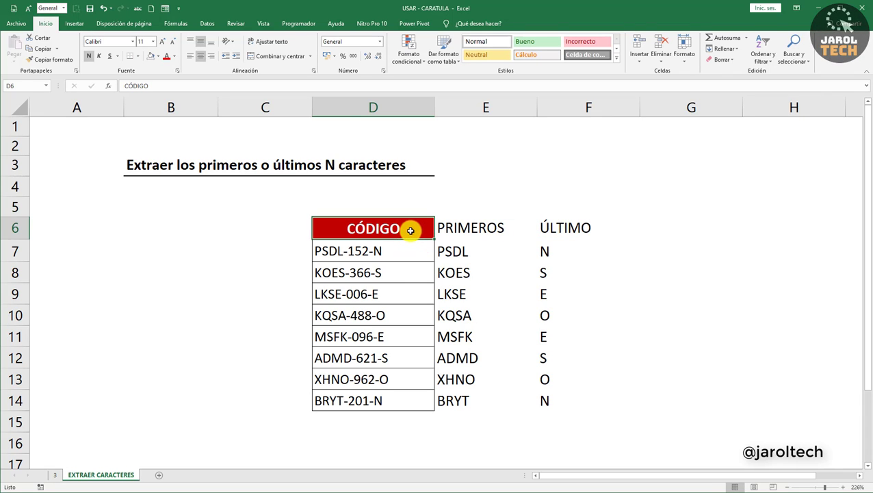
left_click_drag(411, 231, 395, 395)
left_click(396, 398)
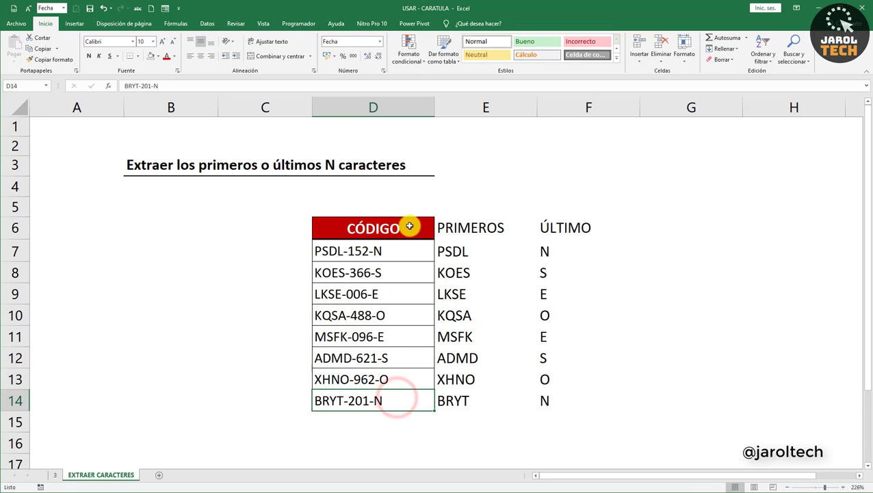
left_click_drag(409, 226, 399, 396)
left_click(57, 60)
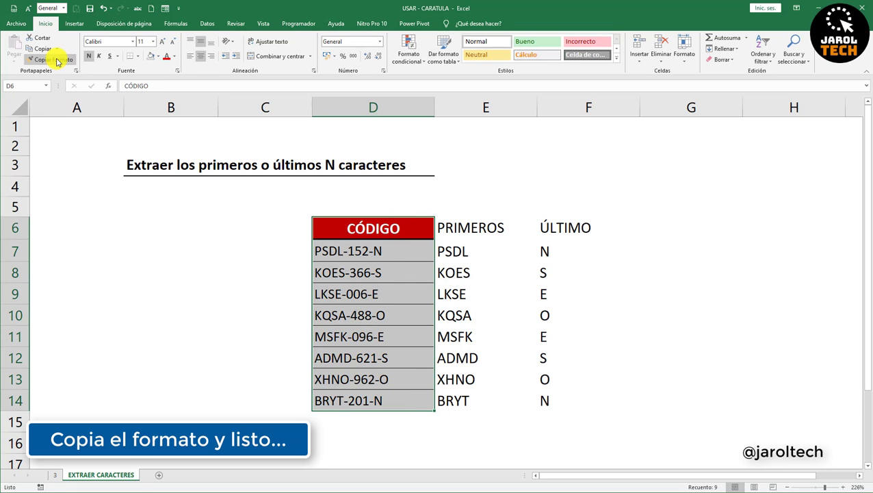
mouse_move(471, 228)
left_mouse_down()
mouse_move(602, 270)
mouse_move(585, 394)
left_mouse_up()
Review the three formatted headers in row 6 and the first code in D7.
left_click(409, 232)
left_click(465, 231)
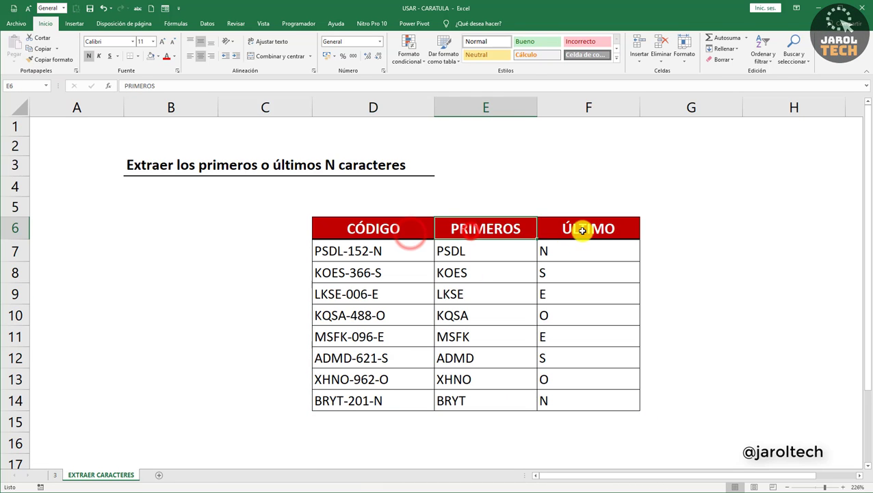
left_click(582, 230)
left_click(399, 252)
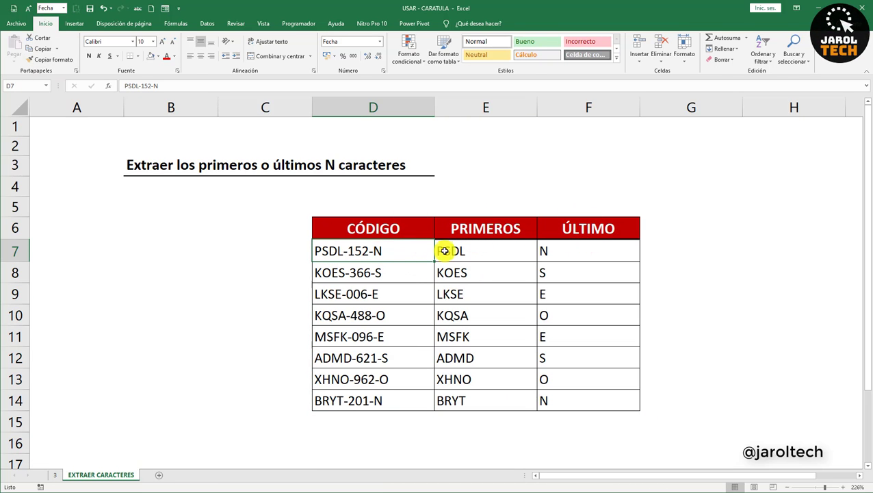